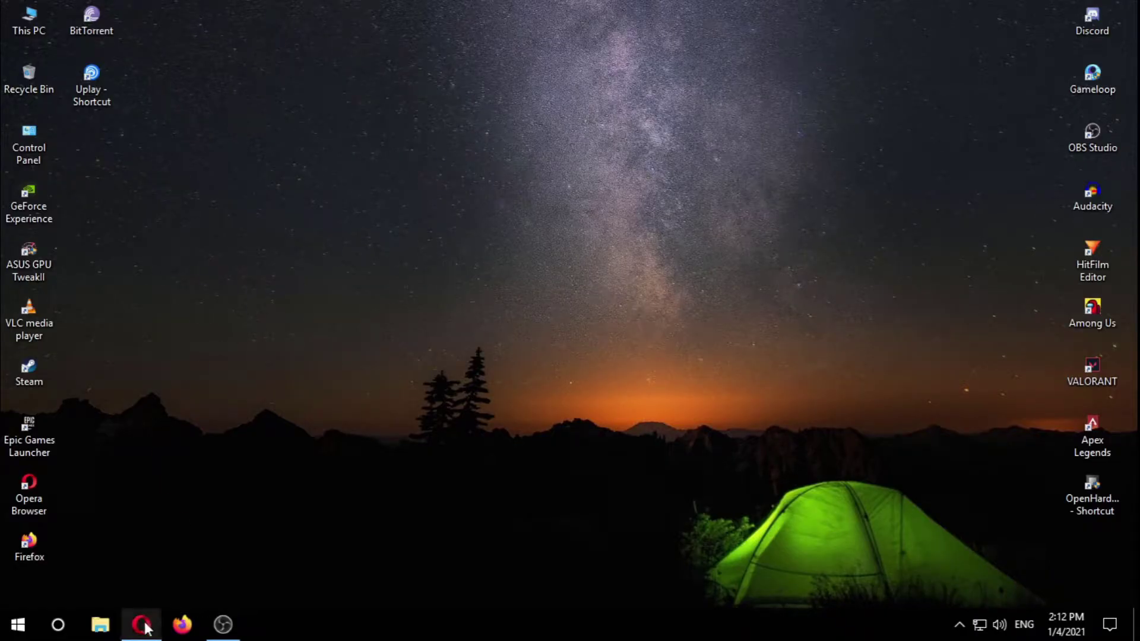
# Return to the TechSpot page in Opera and start the MSI Afterburner 4.6.3 (Beta 4) download
pyautogui.click(141, 624)
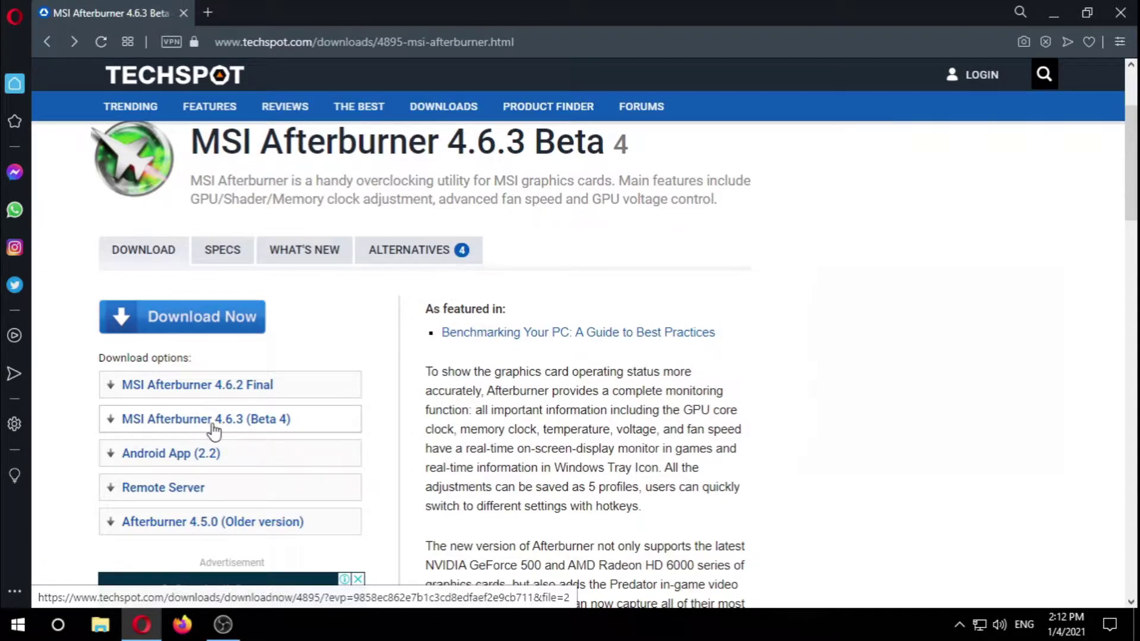
pyautogui.click(244, 421)
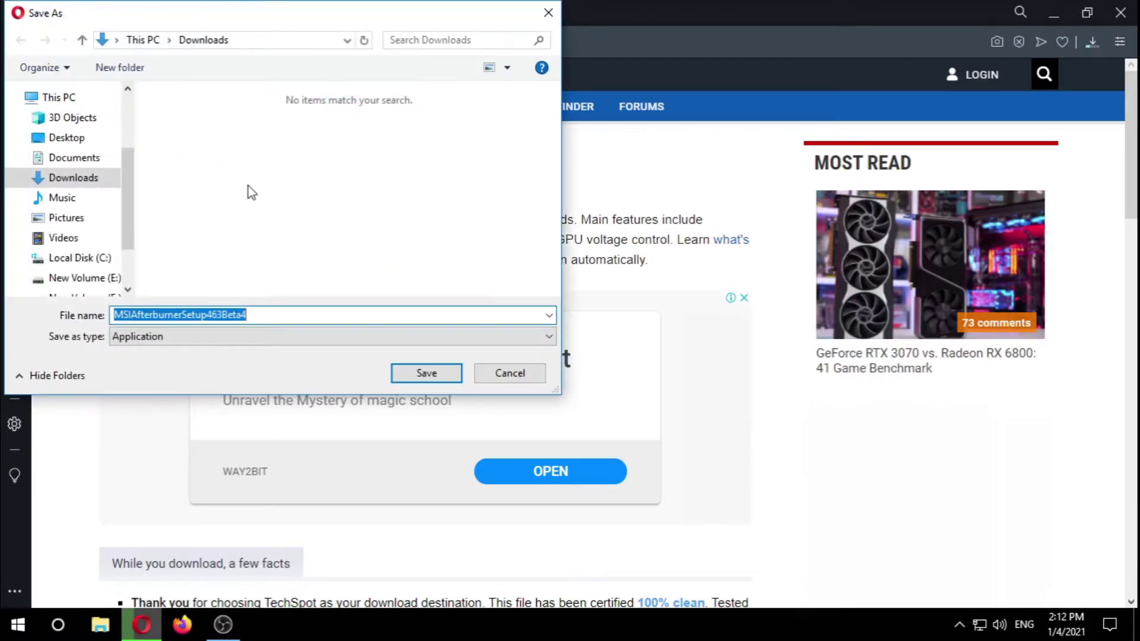
# Save MSIAfterburnerSetup463Beta4 to Downloads and bring up Opera's downloads list
pyautogui.click(92, 185)
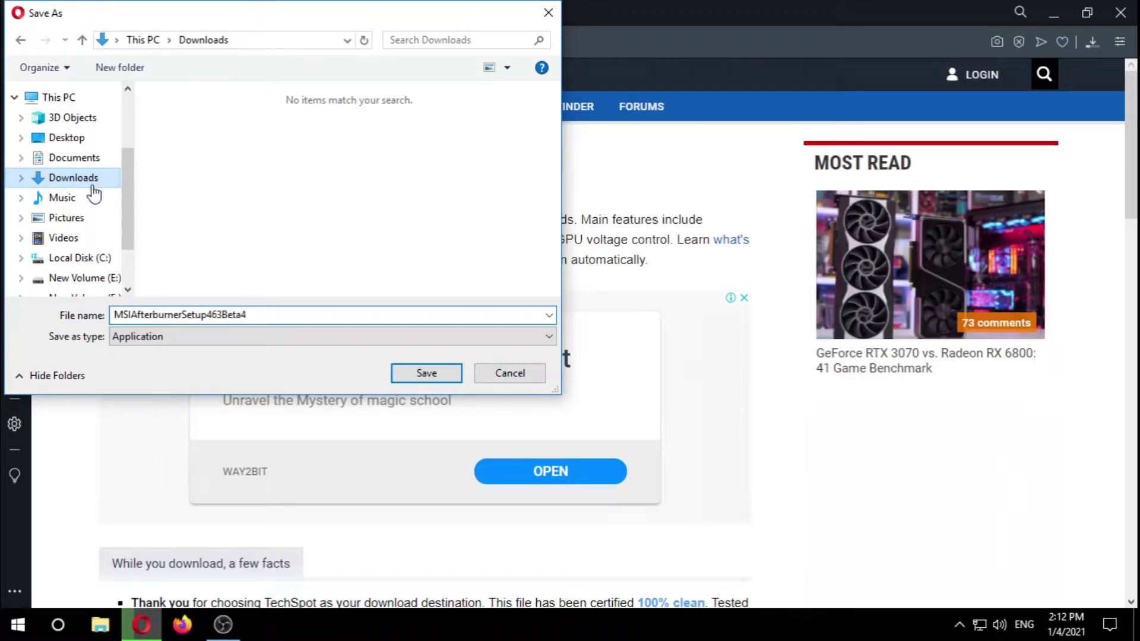
pyautogui.click(426, 375)
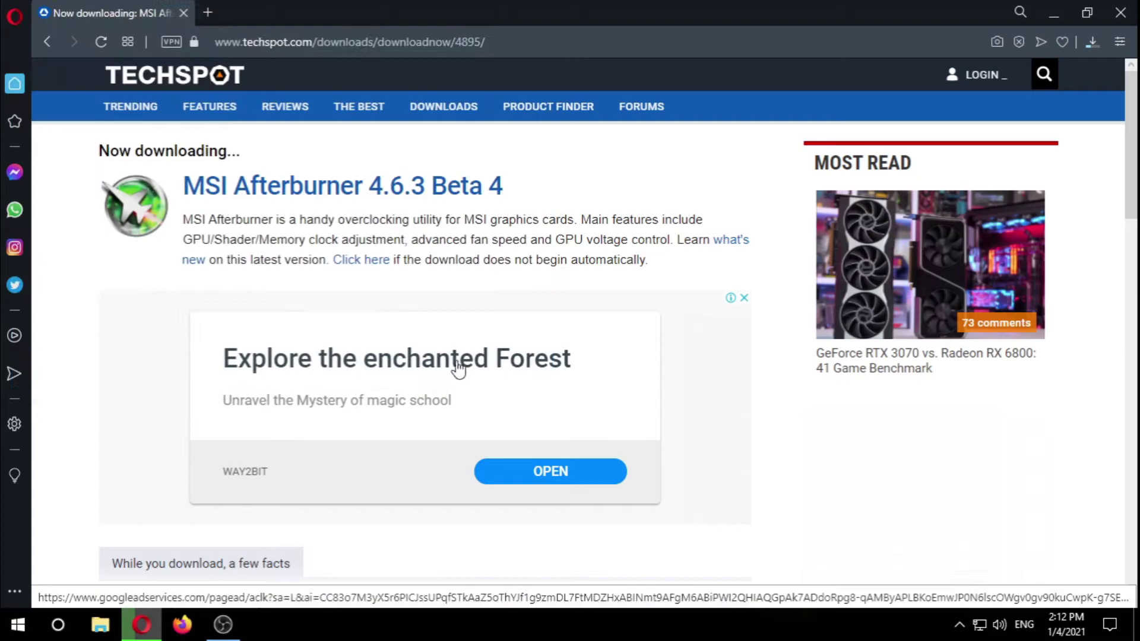
pyautogui.click(1089, 37)
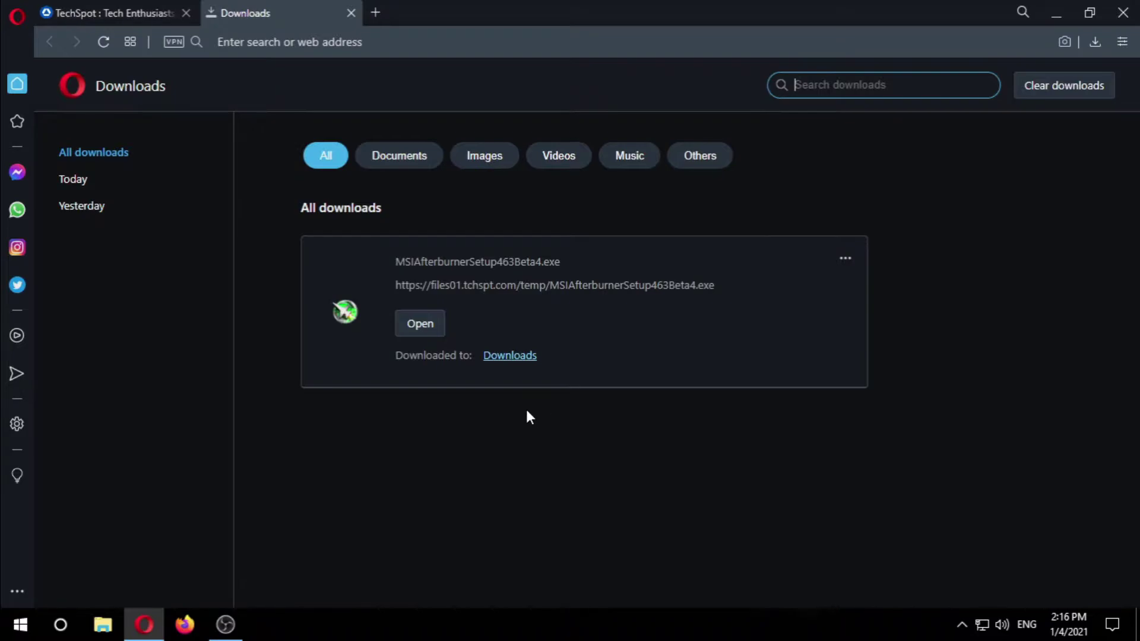
# Run the installer in English, accept the license, and keep both Afterburner and RivaTuner components
pyautogui.click(422, 330)
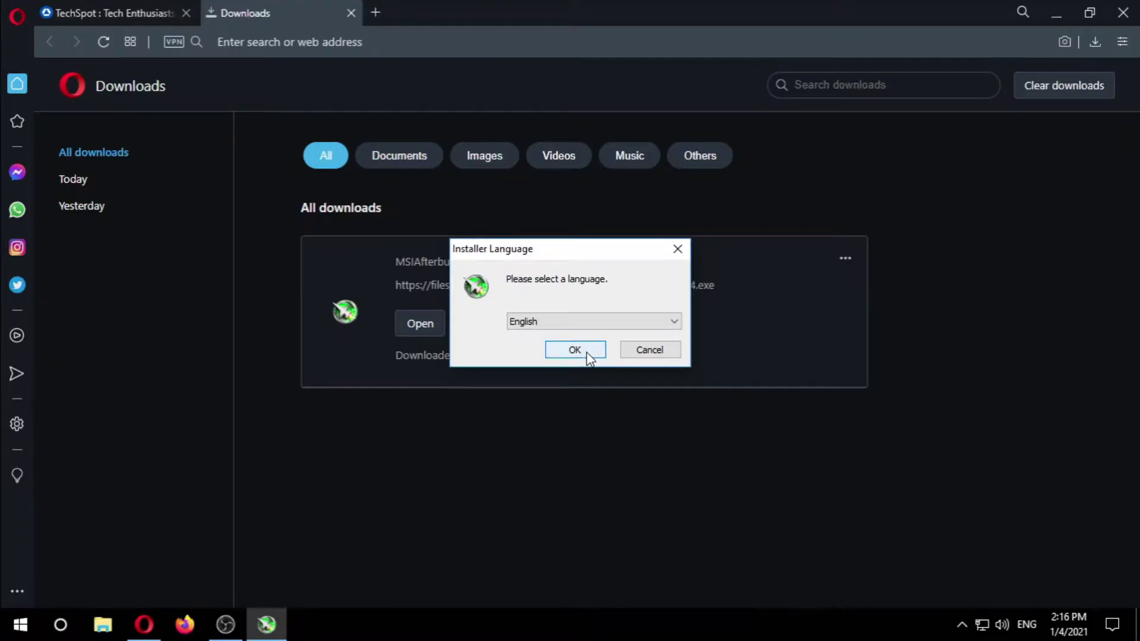
pyautogui.click(588, 355)
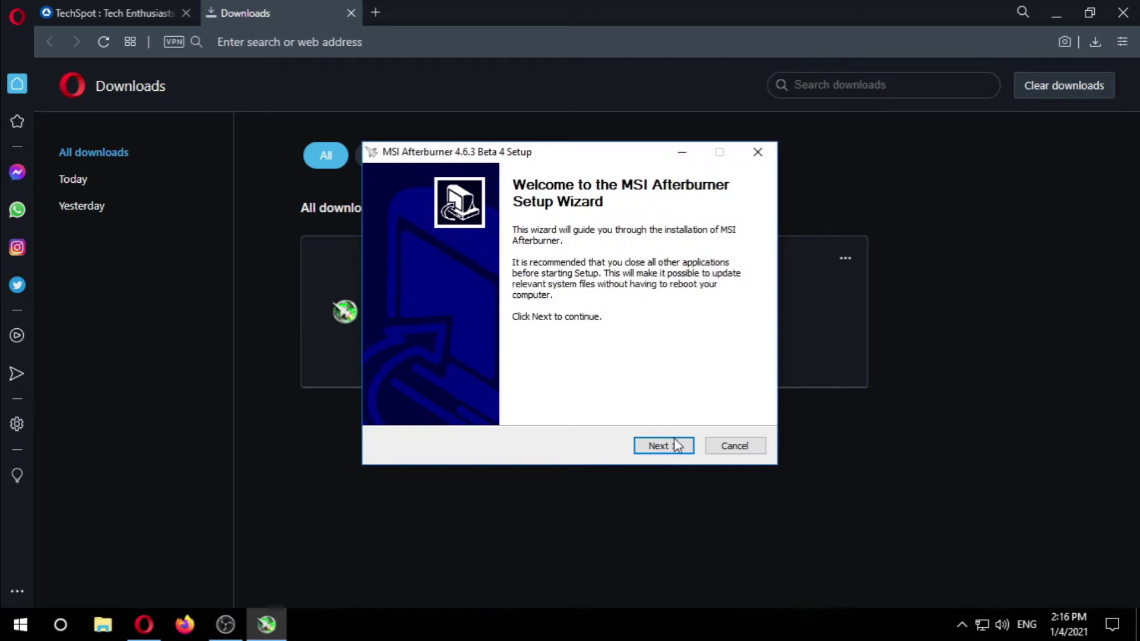
pyautogui.click(675, 447)
pyautogui.click(514, 396)
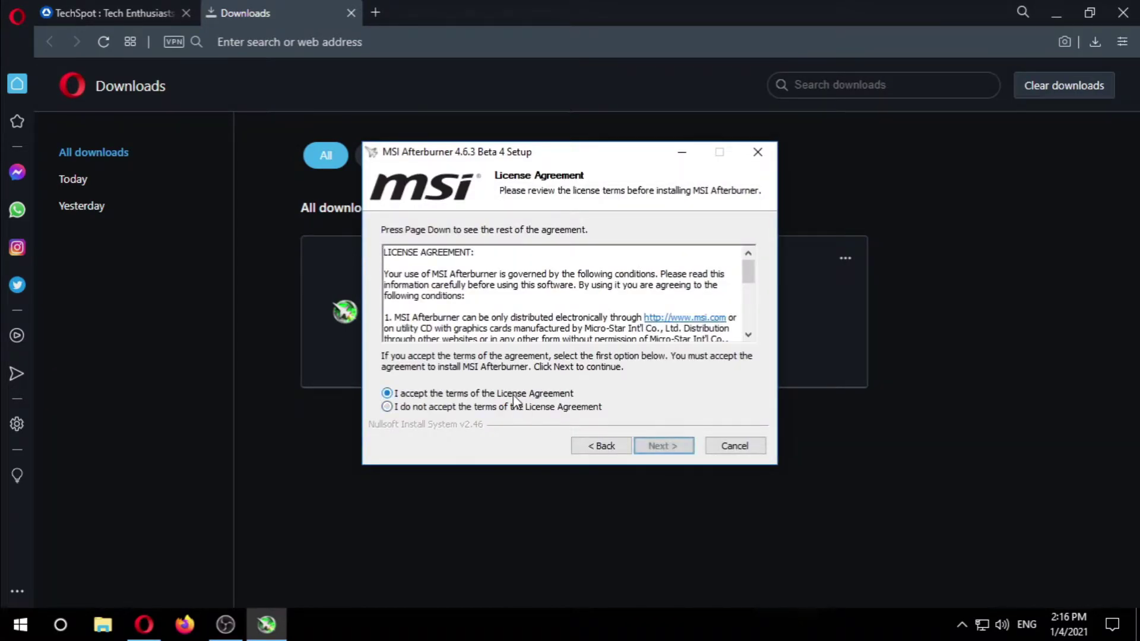
pyautogui.click(675, 449)
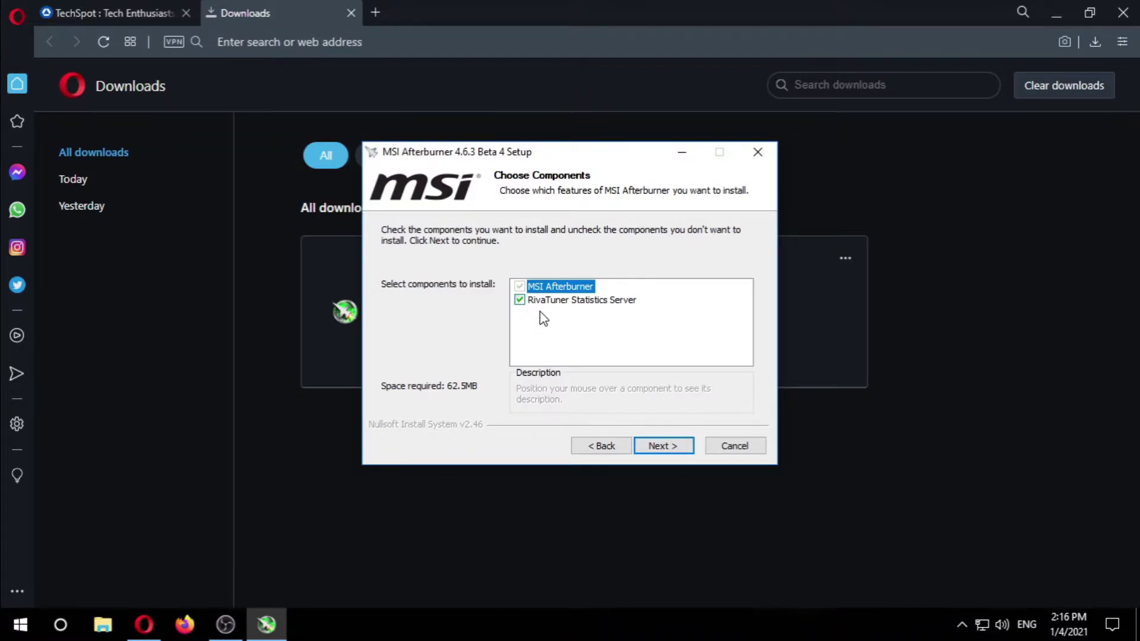
pyautogui.click(680, 449)
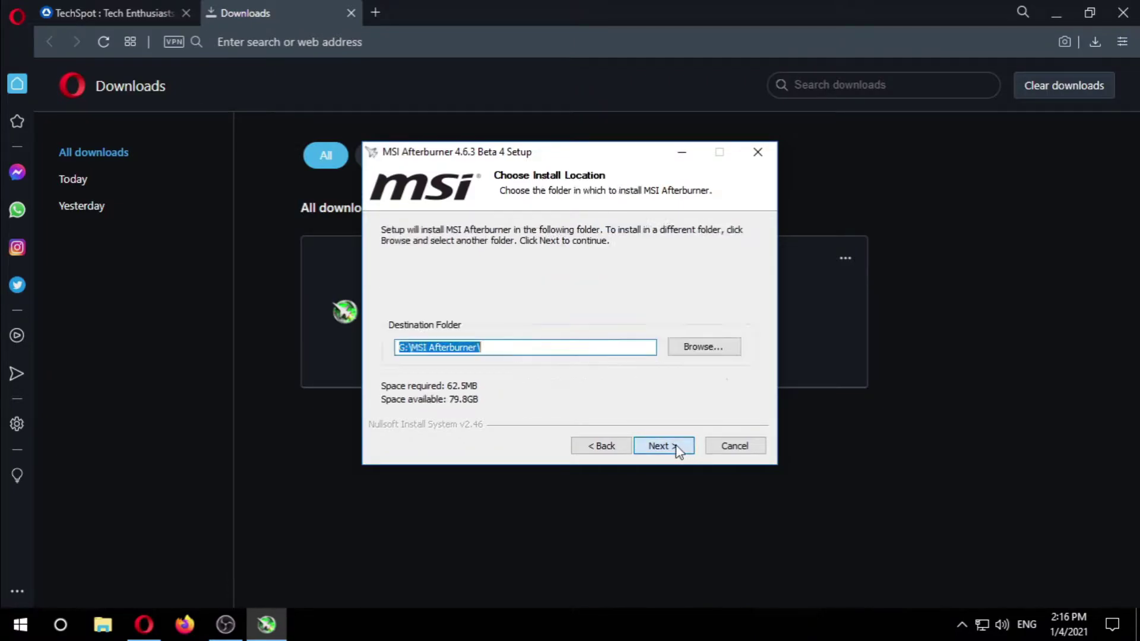
# Set the install location to G:\MSI Afterburner and start the installation
pyautogui.click(695, 350)
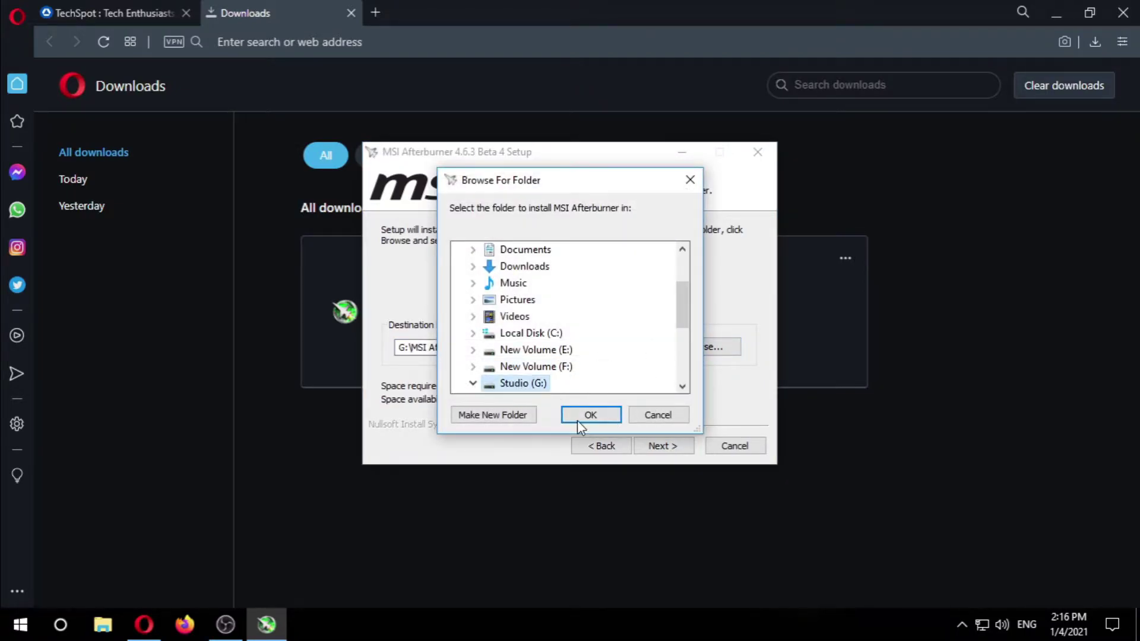
pyautogui.click(577, 415)
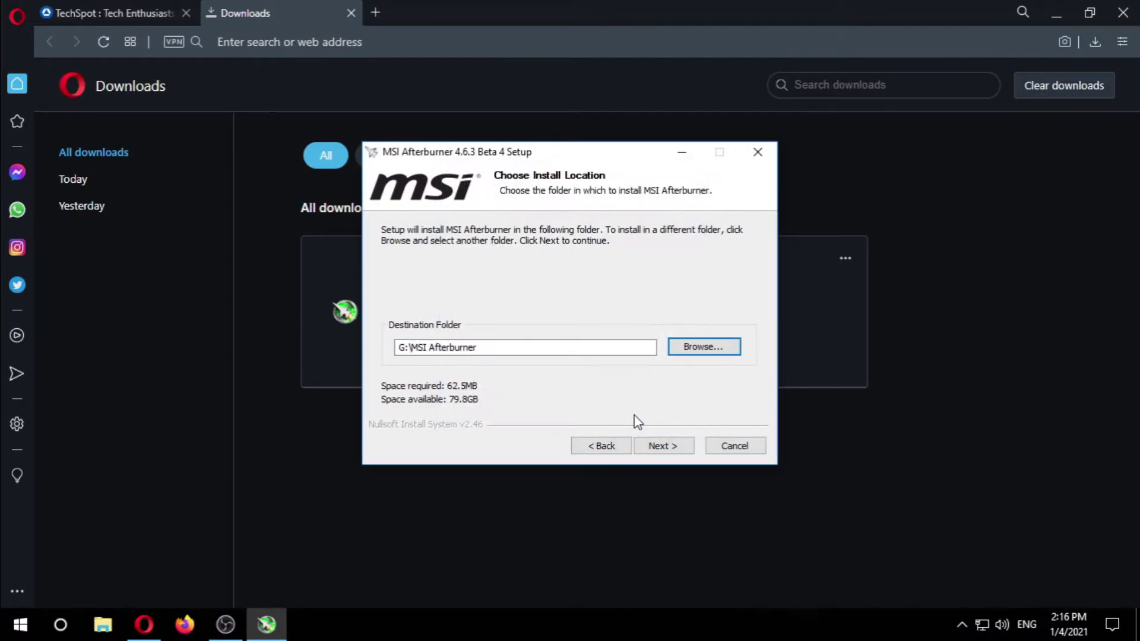
pyautogui.click(673, 452)
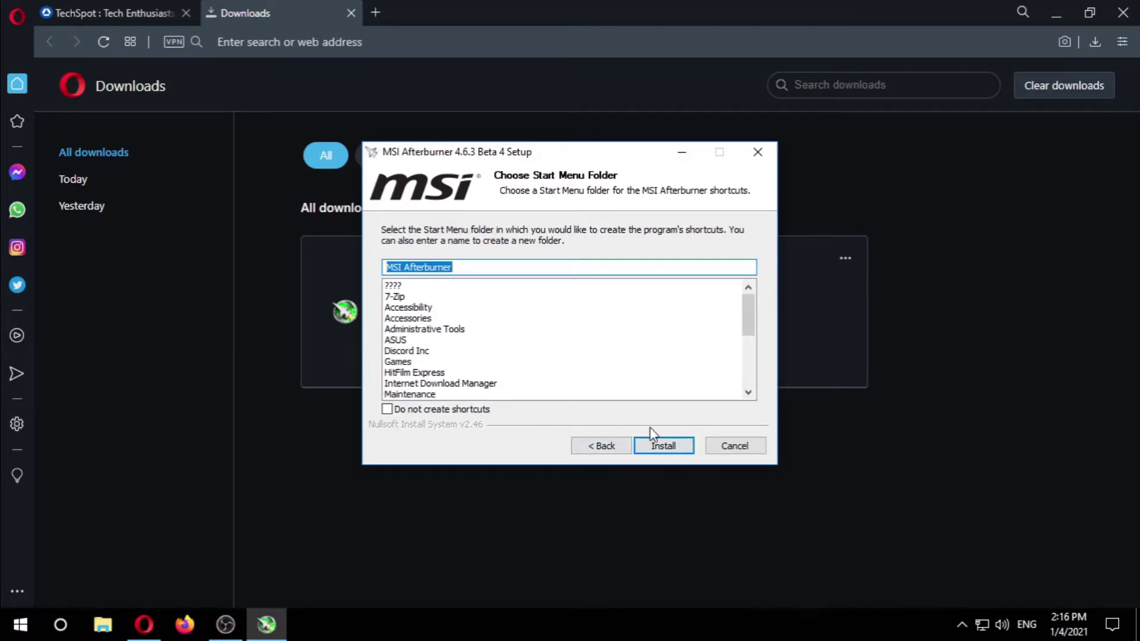
pyautogui.click(670, 449)
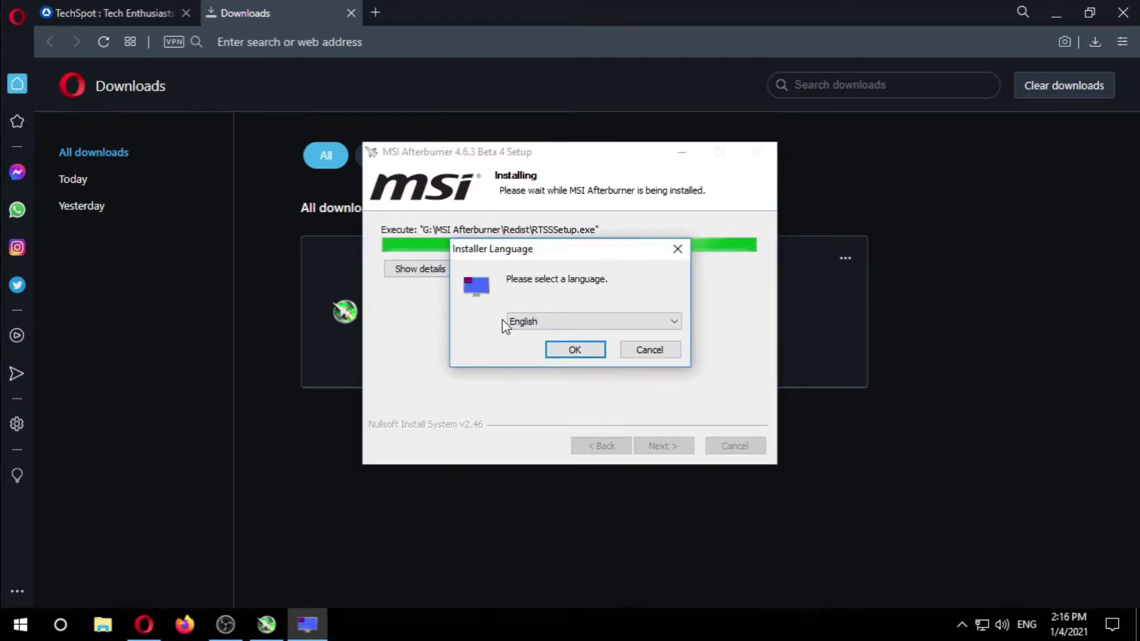
# Reinstall RivaTuner Statistics Server in English to its default folder under G:\MSI Afterburner, then finish
pyautogui.click(577, 350)
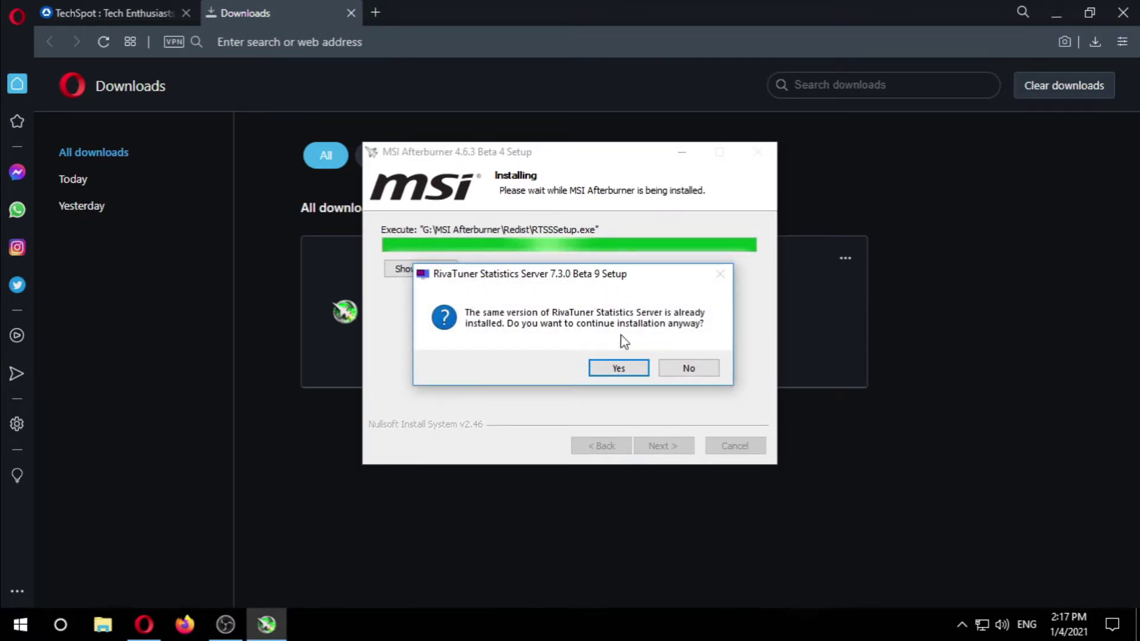
pyautogui.click(624, 371)
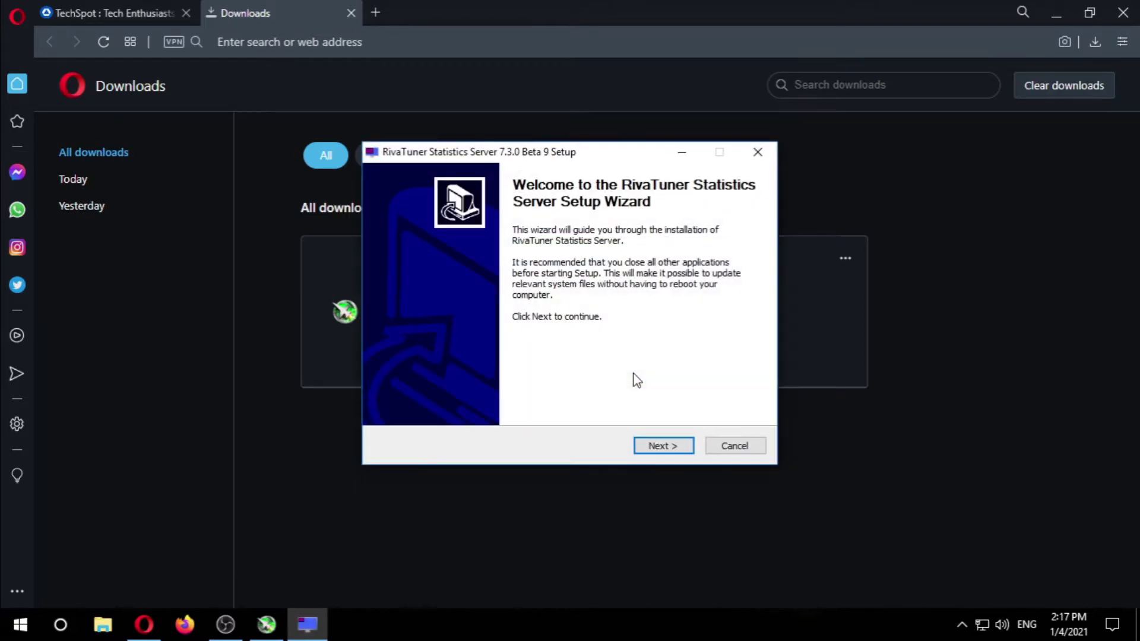
pyautogui.click(660, 447)
pyautogui.click(457, 394)
pyautogui.click(662, 446)
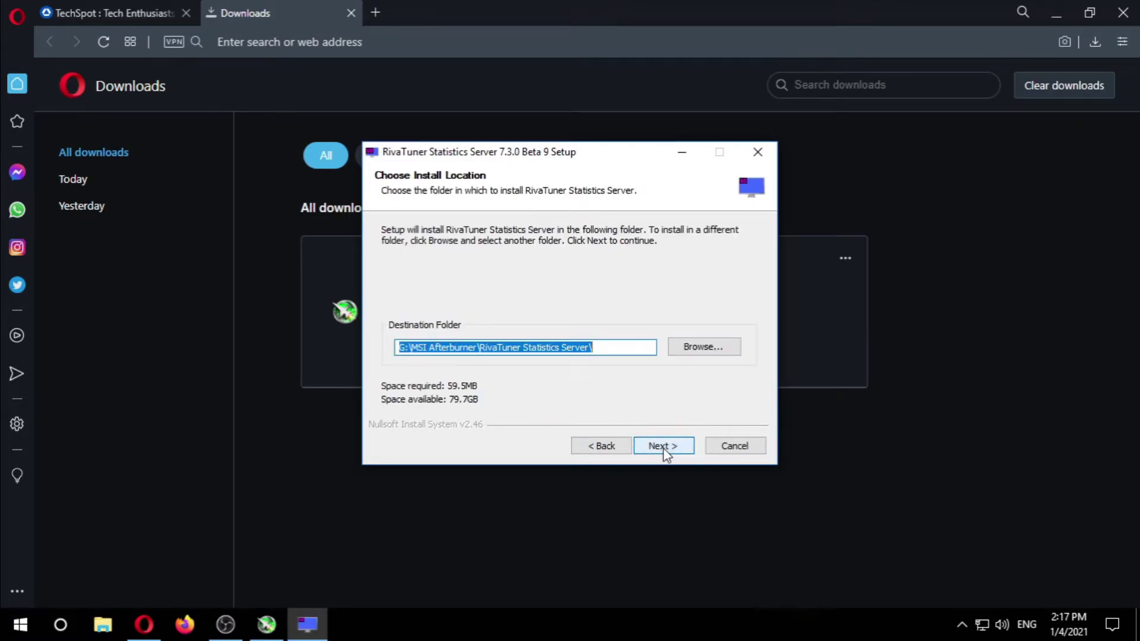
pyautogui.click(674, 447)
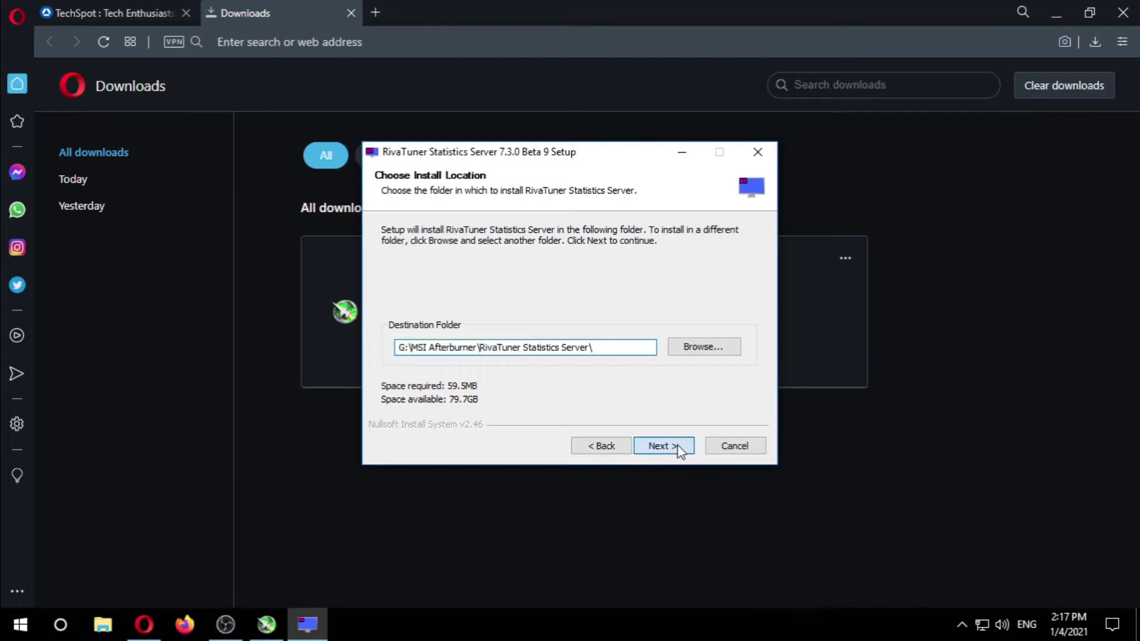
pyautogui.click(662, 446)
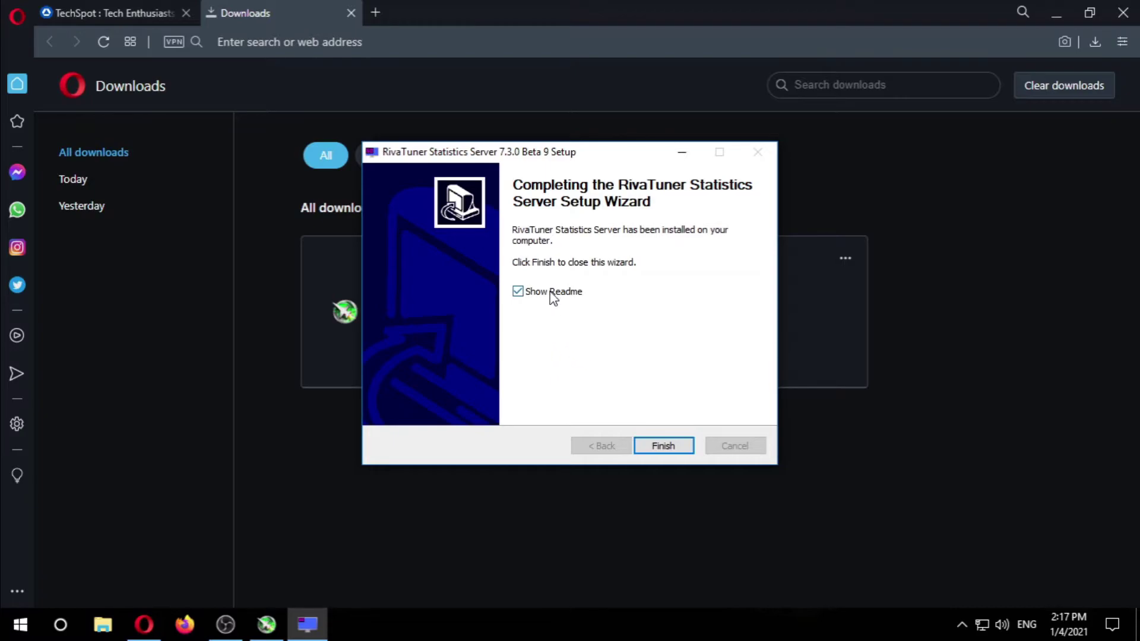
pyautogui.click(671, 450)
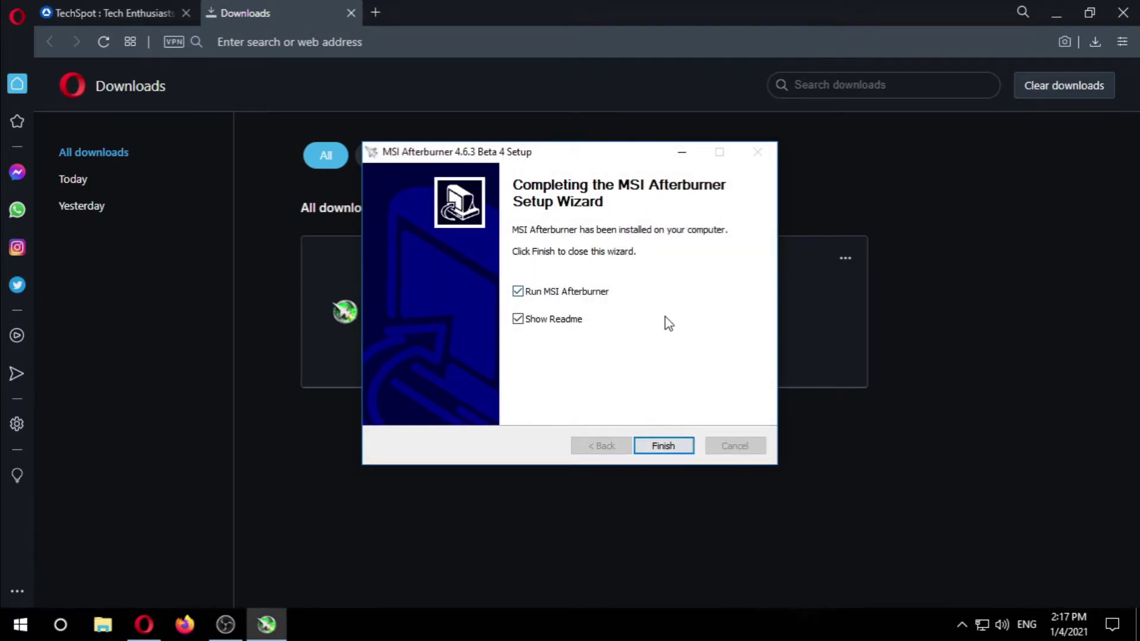
# Finish setup, launch MSI Afterburner from the desktop shortcut, and reposition its window
pyautogui.click(668, 449)
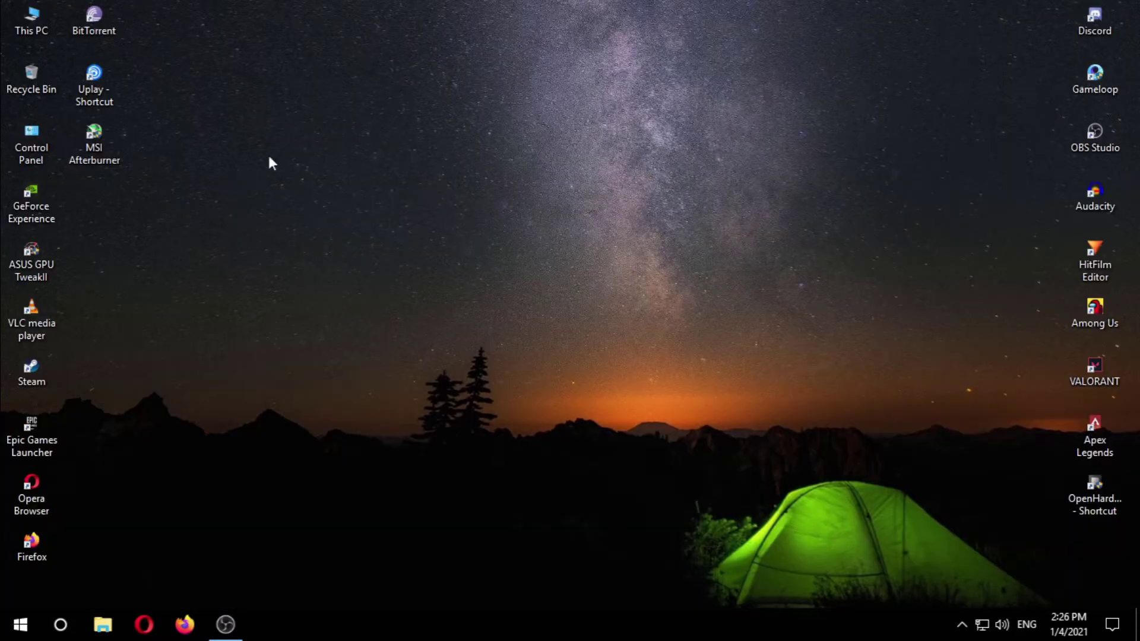
pyautogui.doubleClick(109, 147)
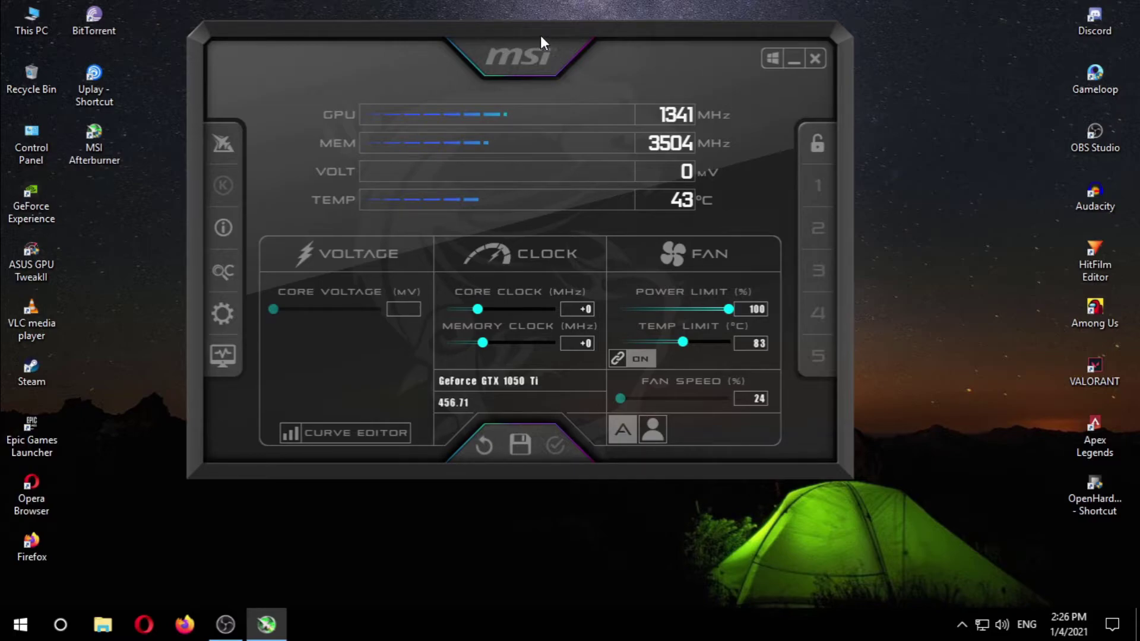
pyautogui.moveTo(551, 31)
pyautogui.mouseDown()
pyautogui.moveTo(543, 37)
pyautogui.moveTo(586, 27)
pyautogui.moveTo(518, 25)
pyautogui.moveTo(563, 22)
pyautogui.mouseUp()
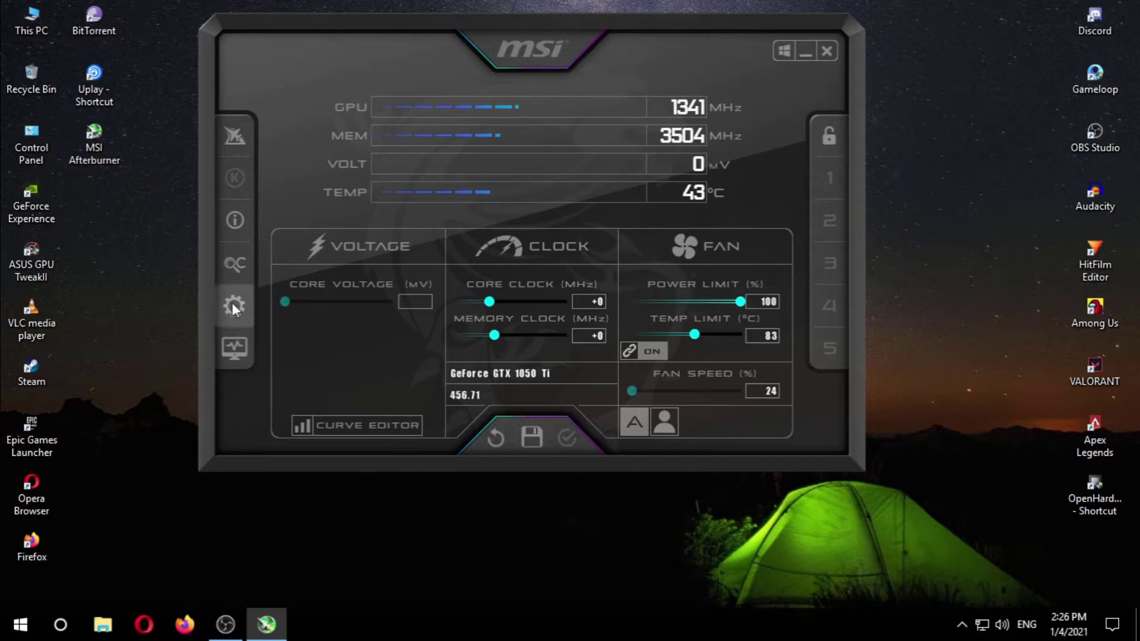
# In Afterburner's User Interface settings, first pick the MSI Cyborg Afterburner skin by Drerex Design
pyautogui.click(235, 307)
pyautogui.click(548, 36)
pyautogui.click(548, 36)
pyautogui.click(548, 36)
pyautogui.click(548, 36)
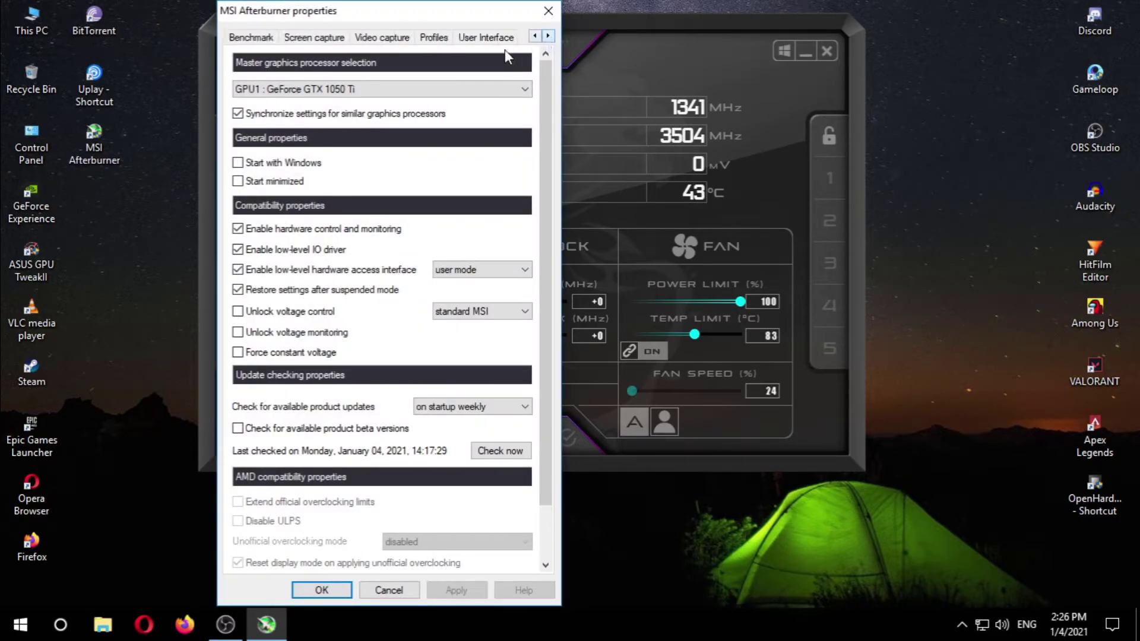
pyautogui.click(500, 39)
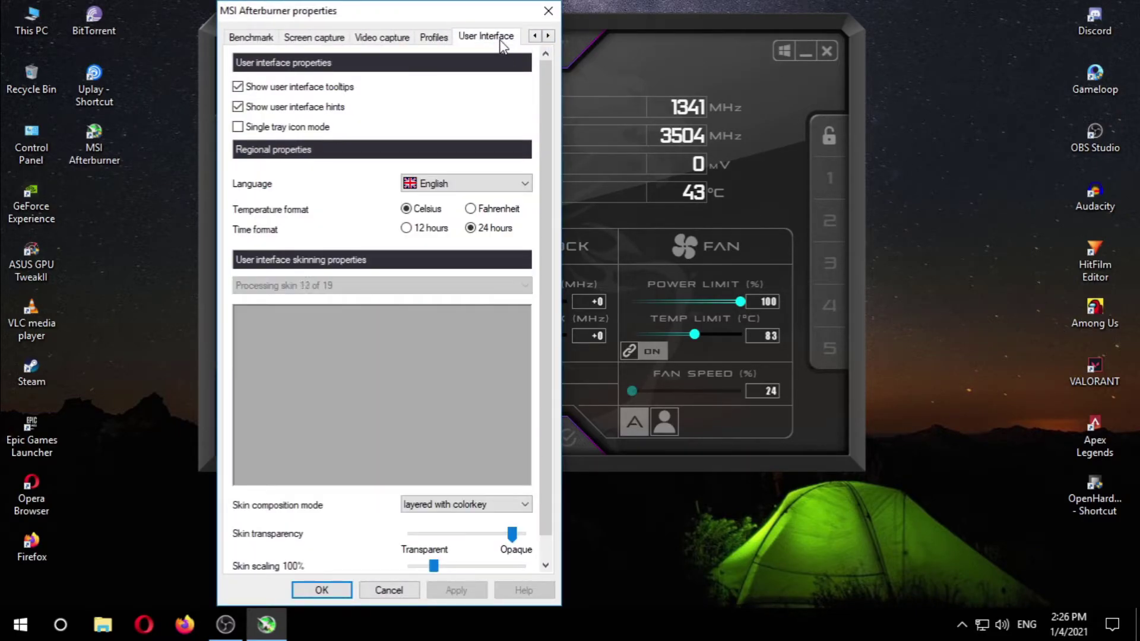
pyautogui.click(373, 285)
pyautogui.scroll(2, 373, 356)
pyautogui.click(363, 363)
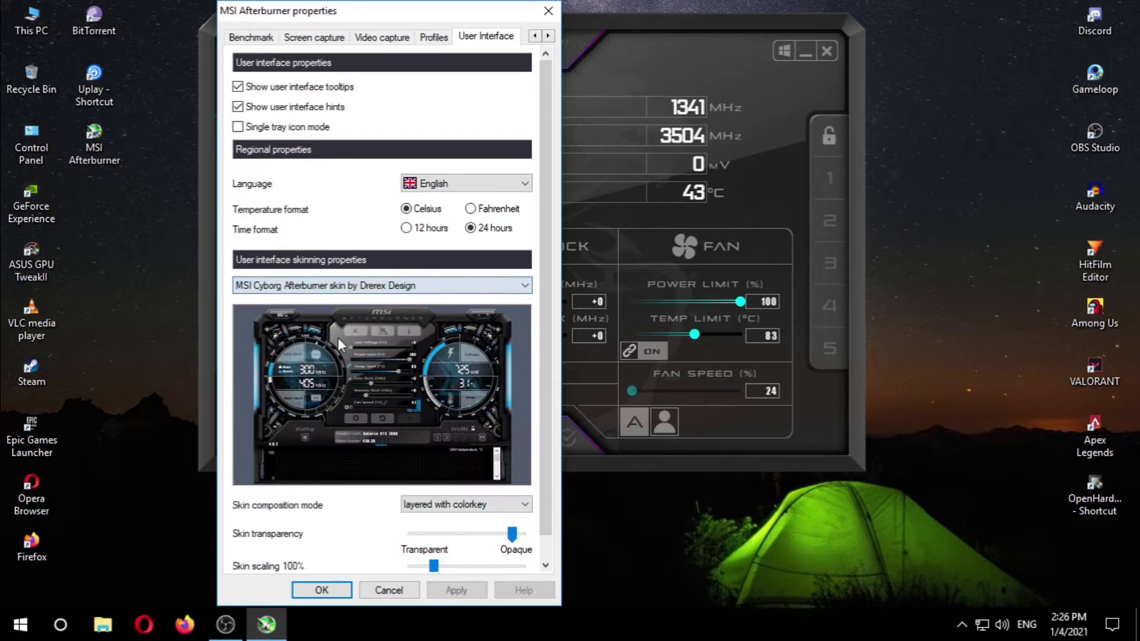
# Change the skin to MSI Mystic Afterburner by Drerex Design, apply it, and close settings
pyautogui.click(366, 288)
pyautogui.click(356, 409)
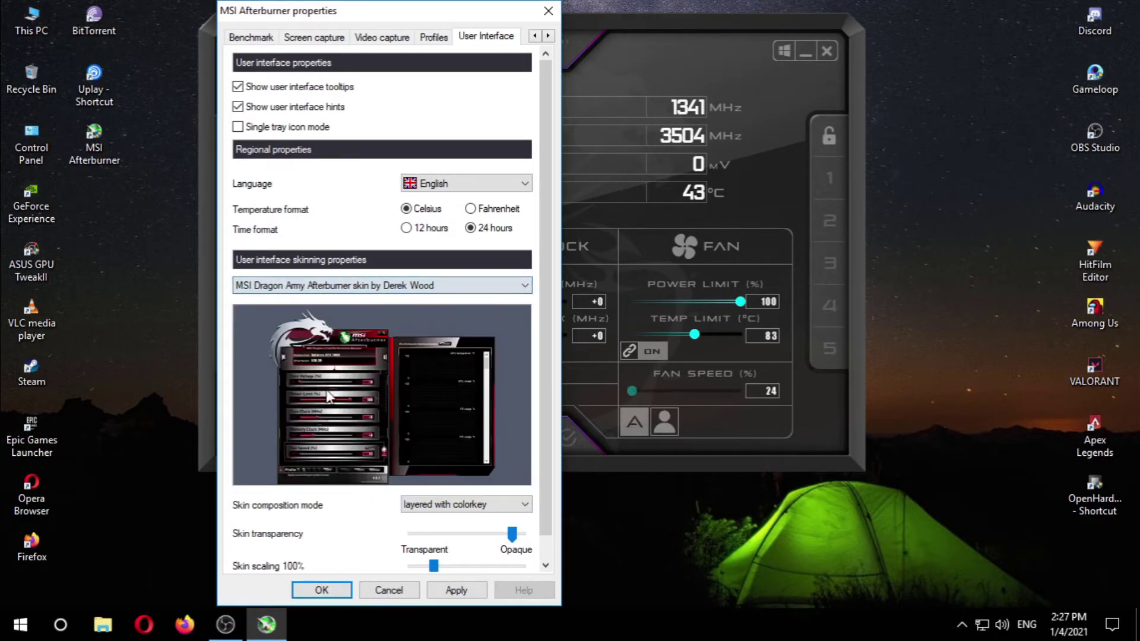
pyautogui.click(367, 287)
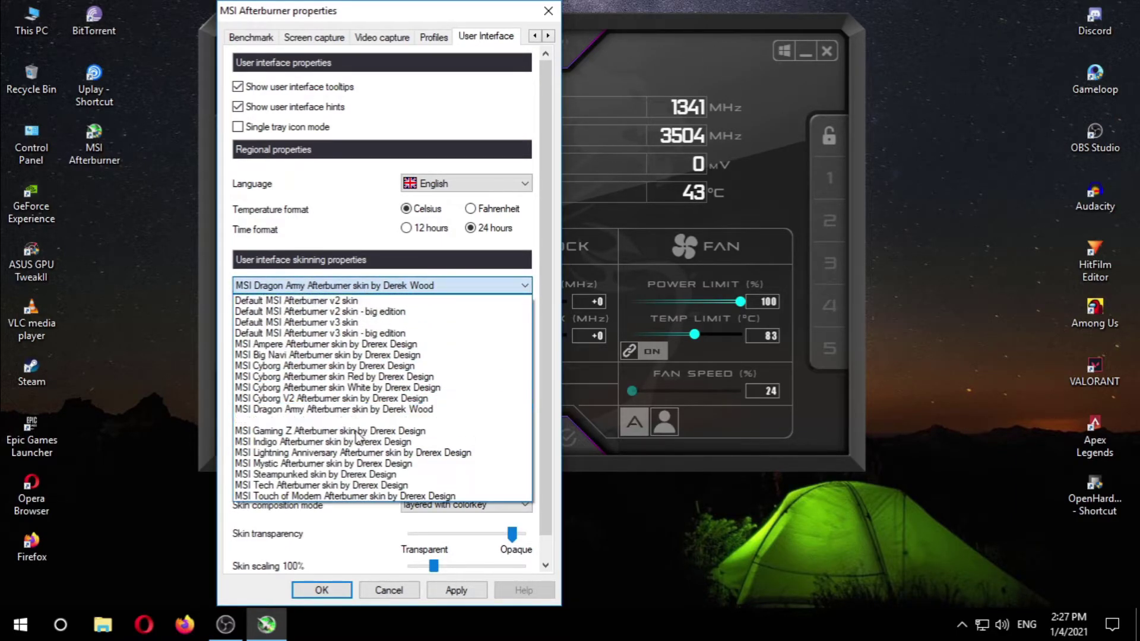
pyautogui.click(308, 464)
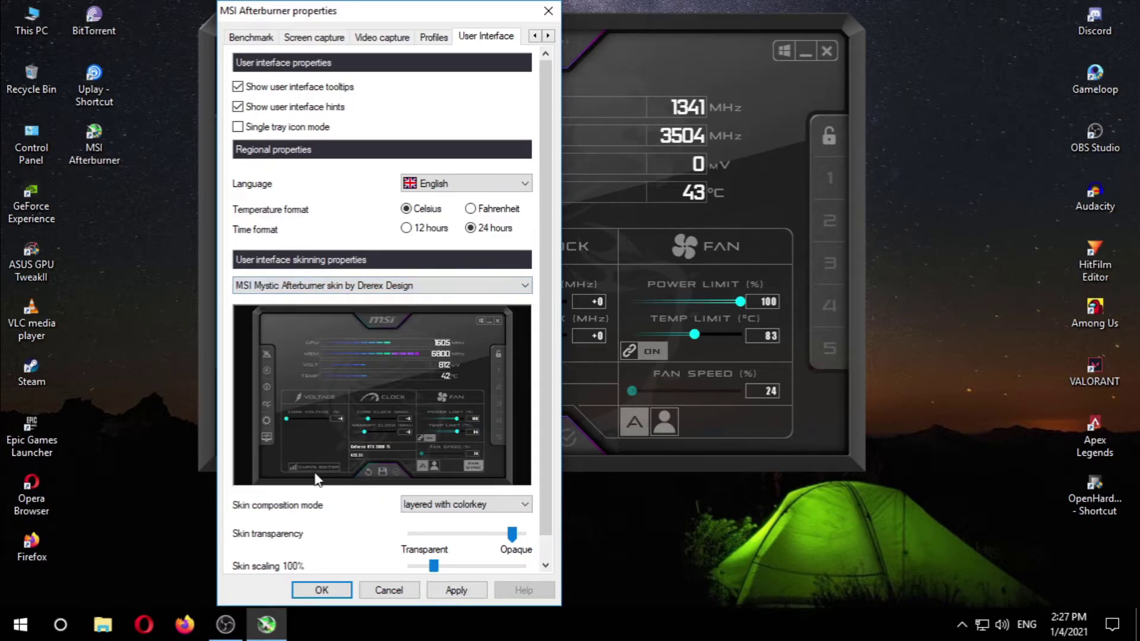
pyautogui.click(442, 594)
pyautogui.click(326, 592)
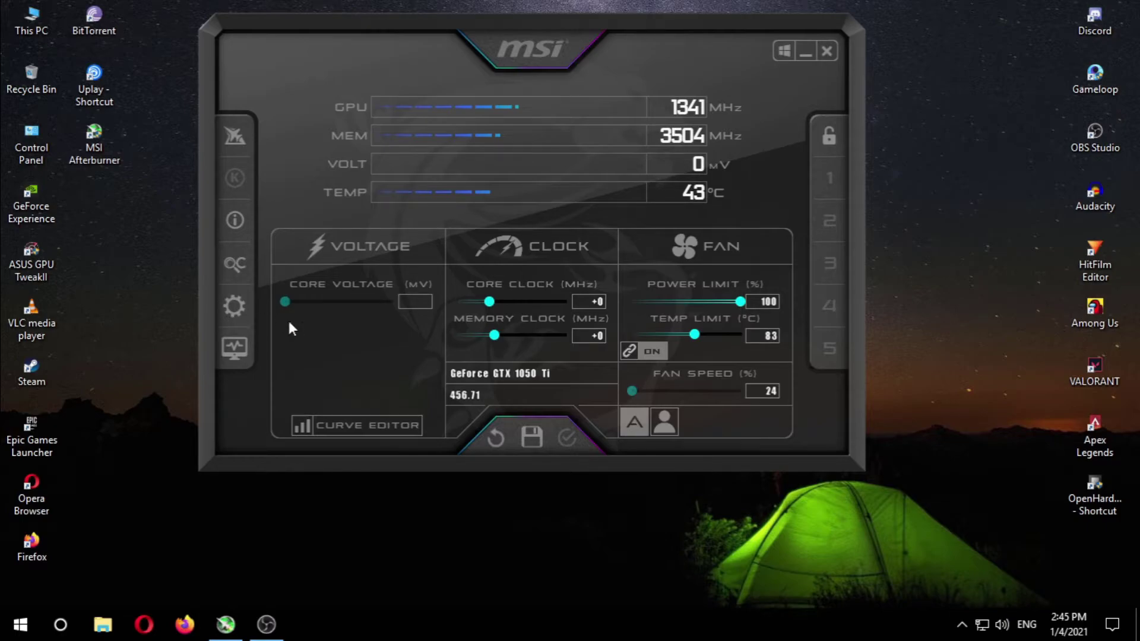
# In Monitoring settings, show GPU temperature and GPU usage in the on-screen display
pyautogui.click(235, 307)
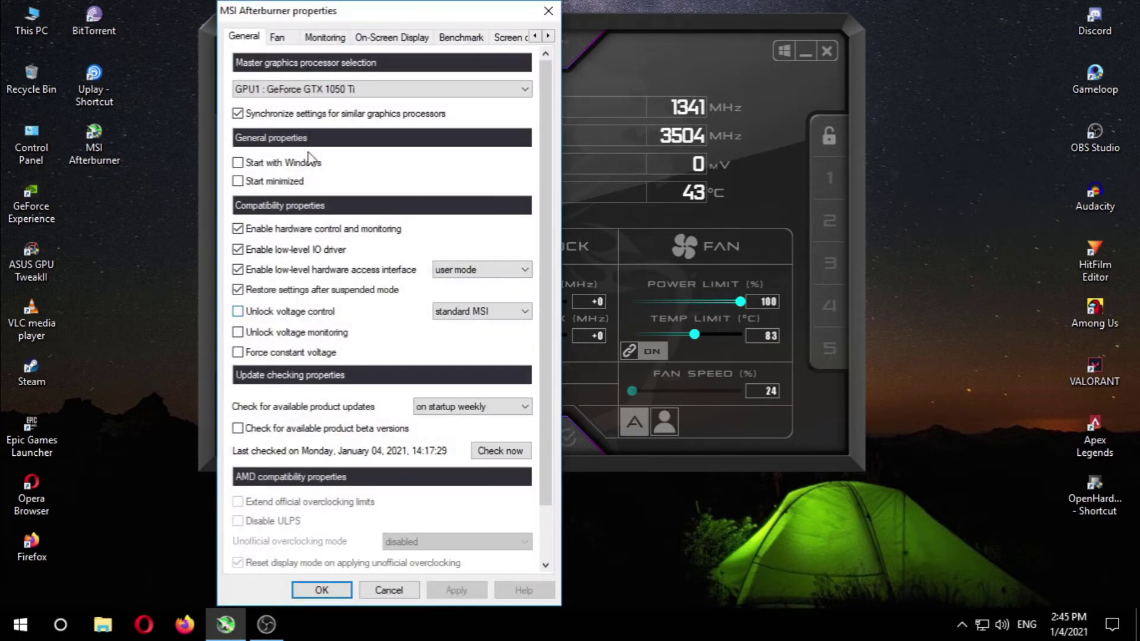
pyautogui.click(330, 38)
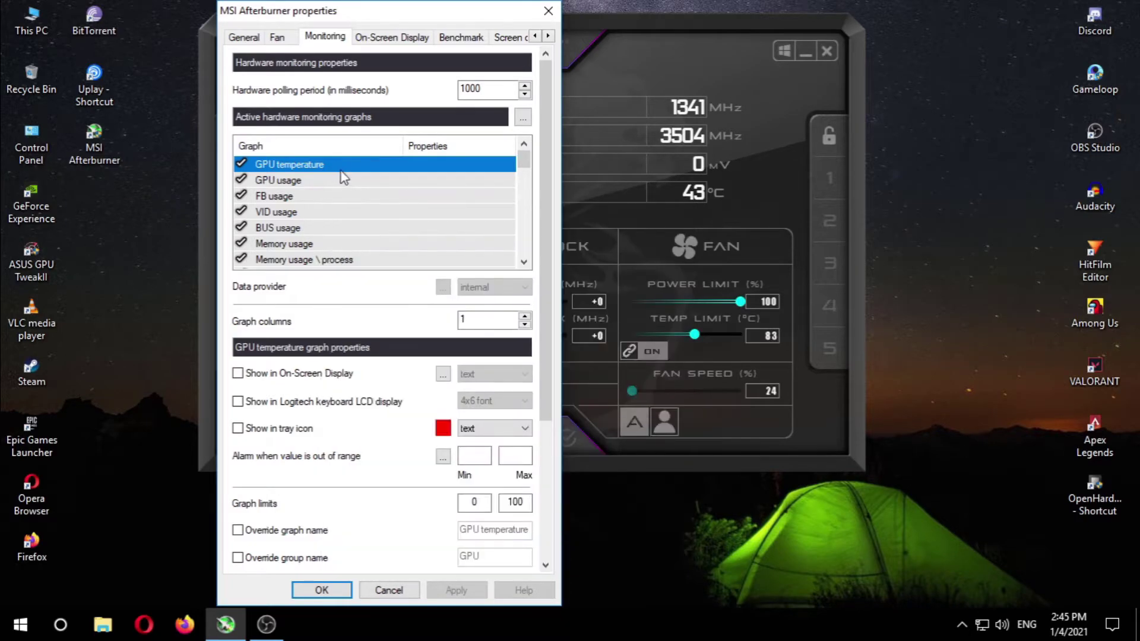
pyautogui.click(270, 376)
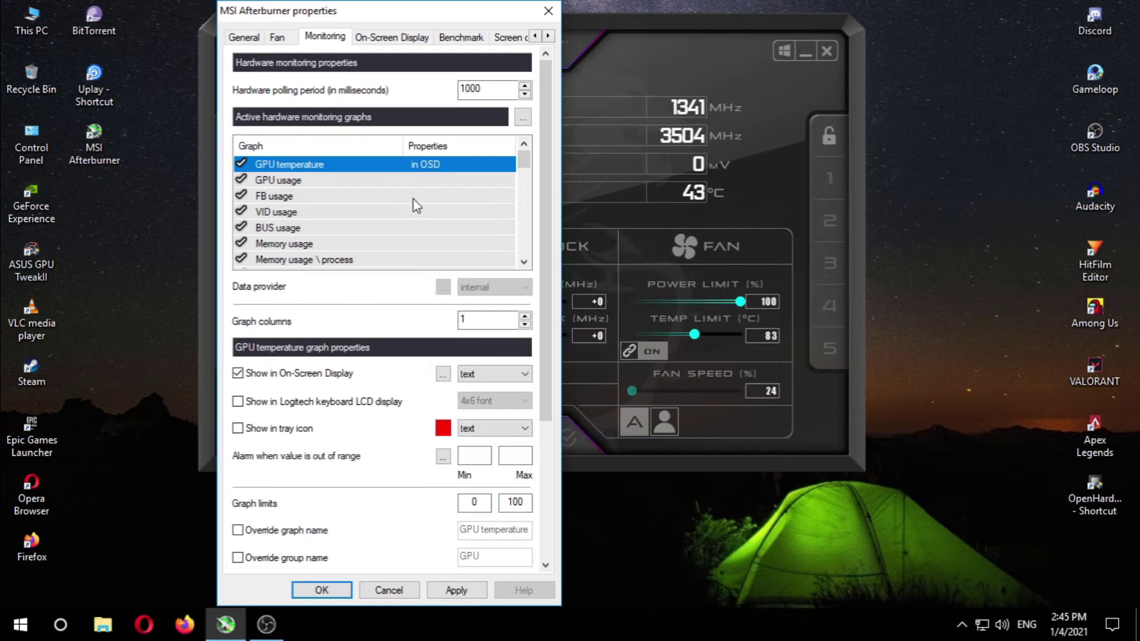
pyautogui.click(326, 181)
pyautogui.click(300, 374)
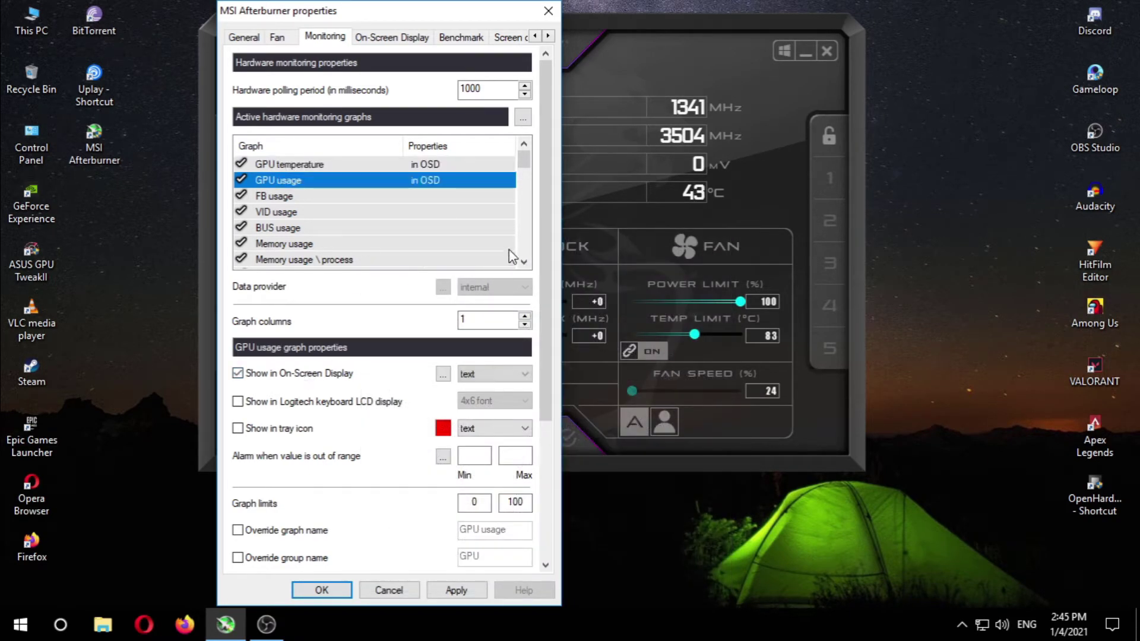
# Show CPU temperature and CPU usage in the on-screen display
pyautogui.scroll(-4, 512, 257)
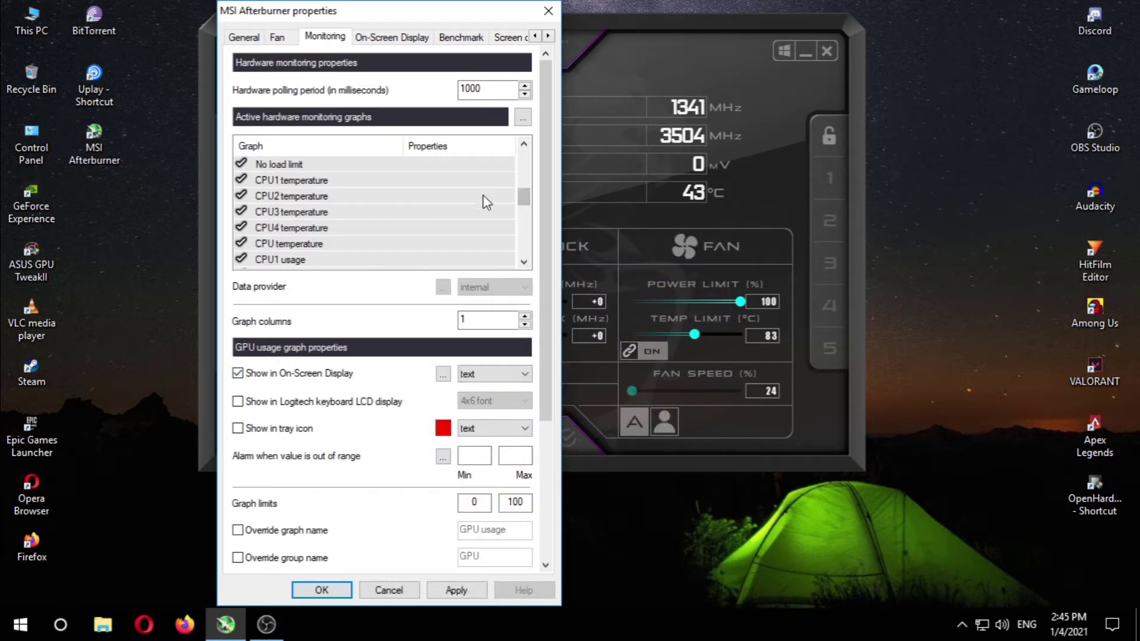
pyautogui.click(321, 245)
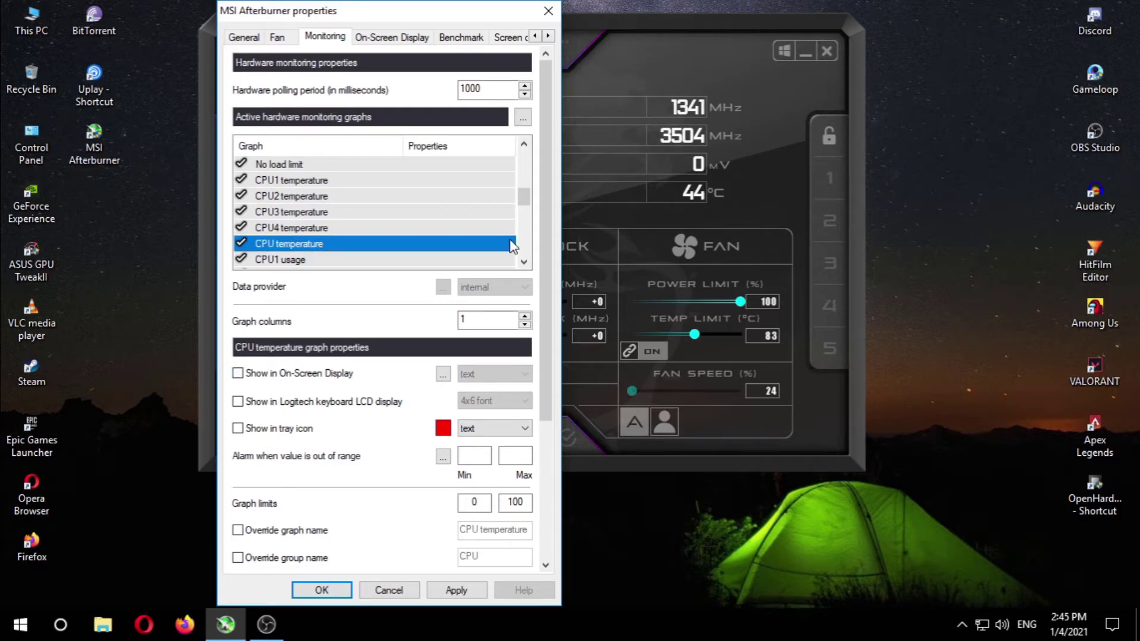
pyautogui.click(239, 374)
pyautogui.scroll(-1, 521, 222)
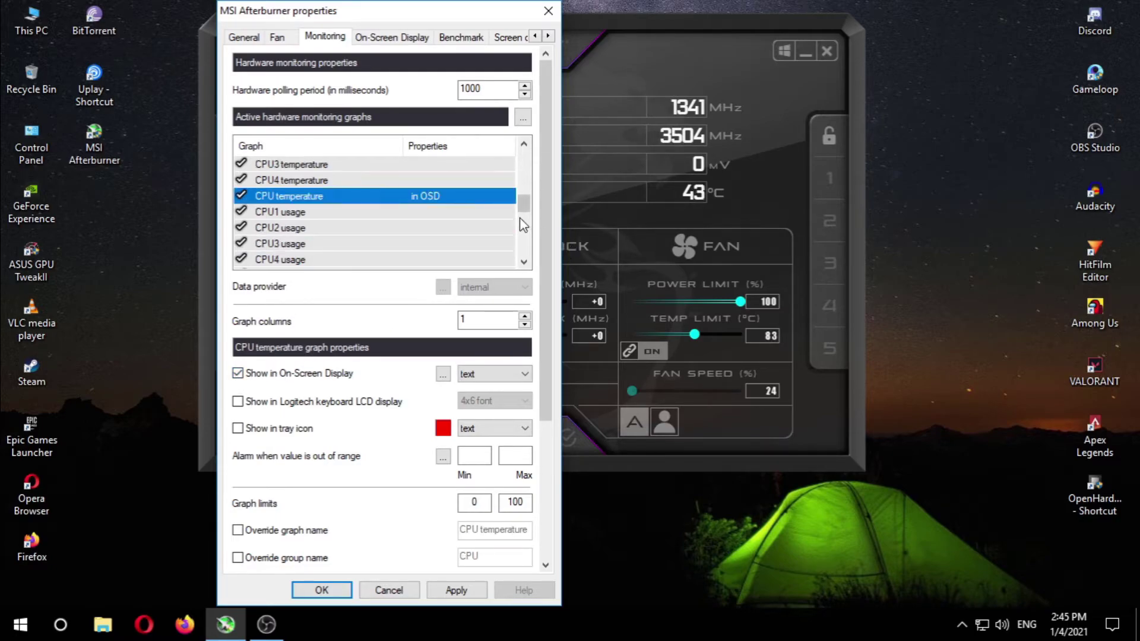
pyautogui.scroll(-1, 525, 224)
pyautogui.click(336, 233)
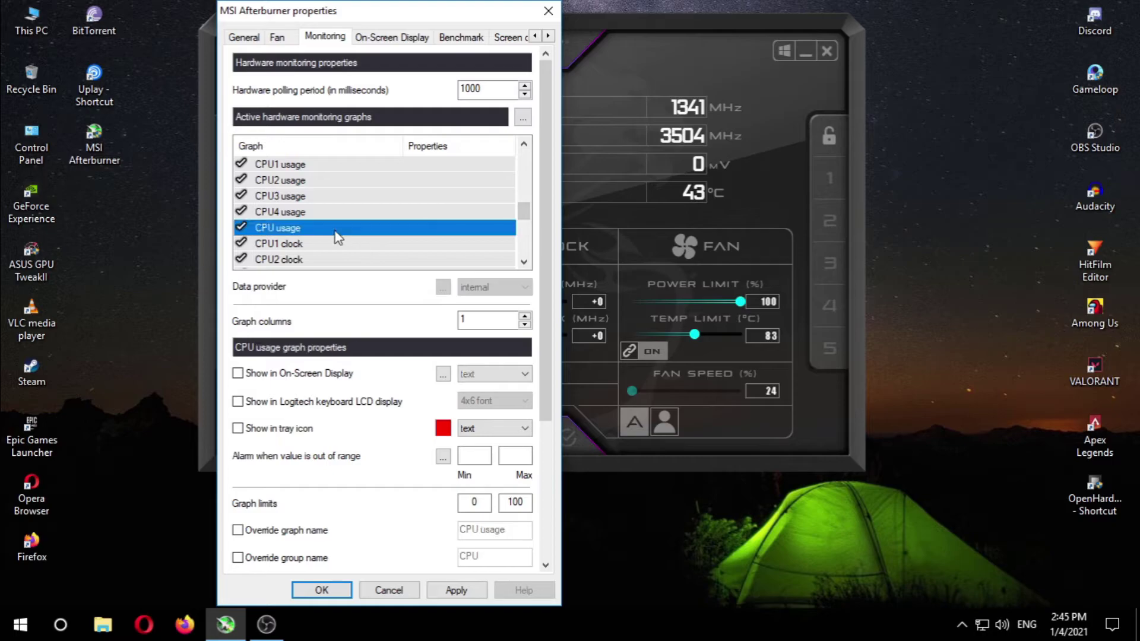
pyautogui.click(239, 373)
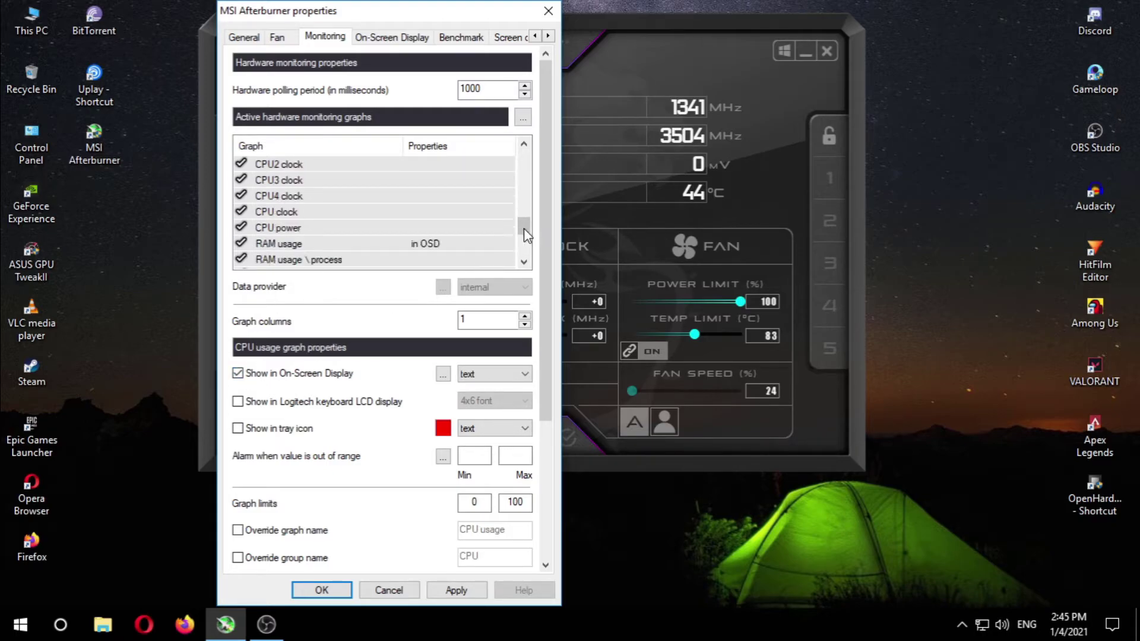
# Show Framerate and Framerate Avg in the on-screen display, then apply and close settings
pyautogui.scroll(-1, 523, 228)
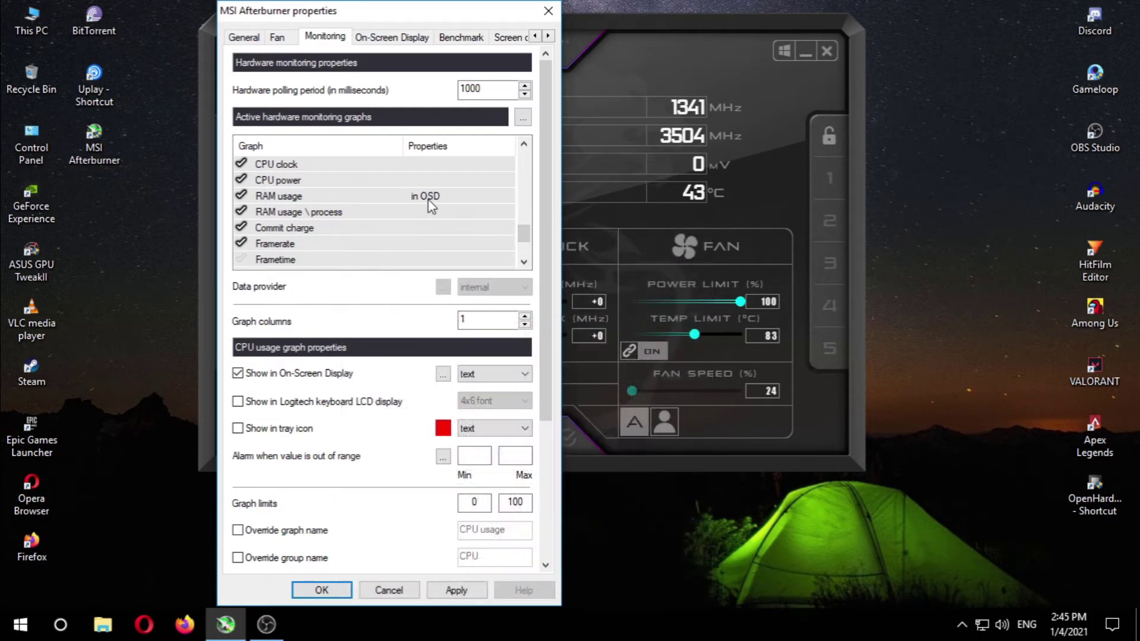
pyautogui.scroll(-1, 524, 212)
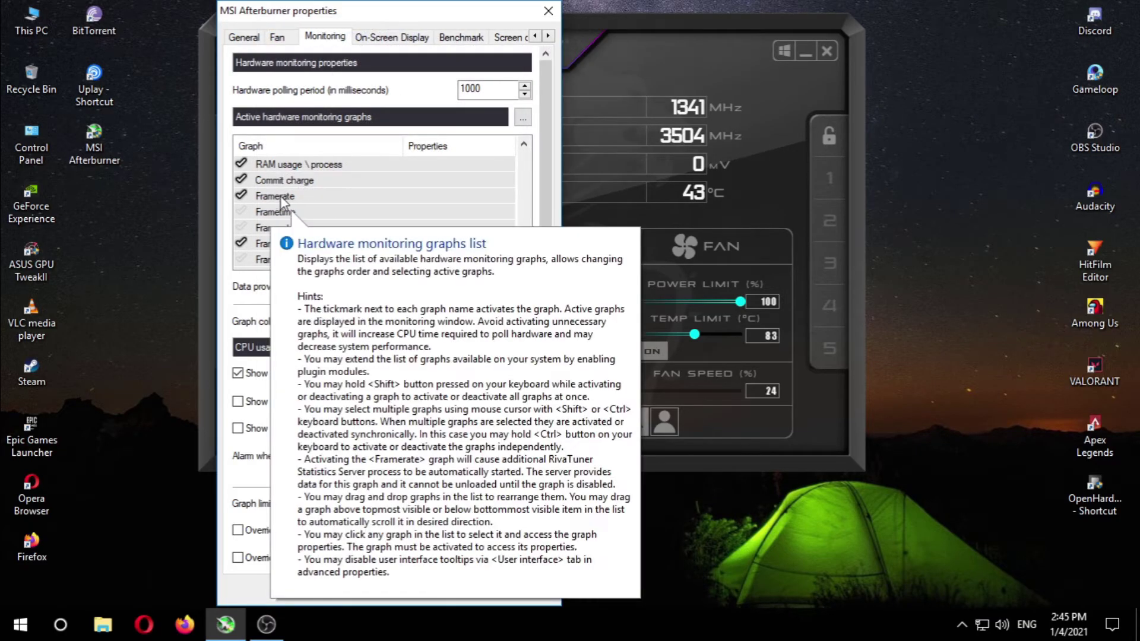
pyautogui.click(308, 198)
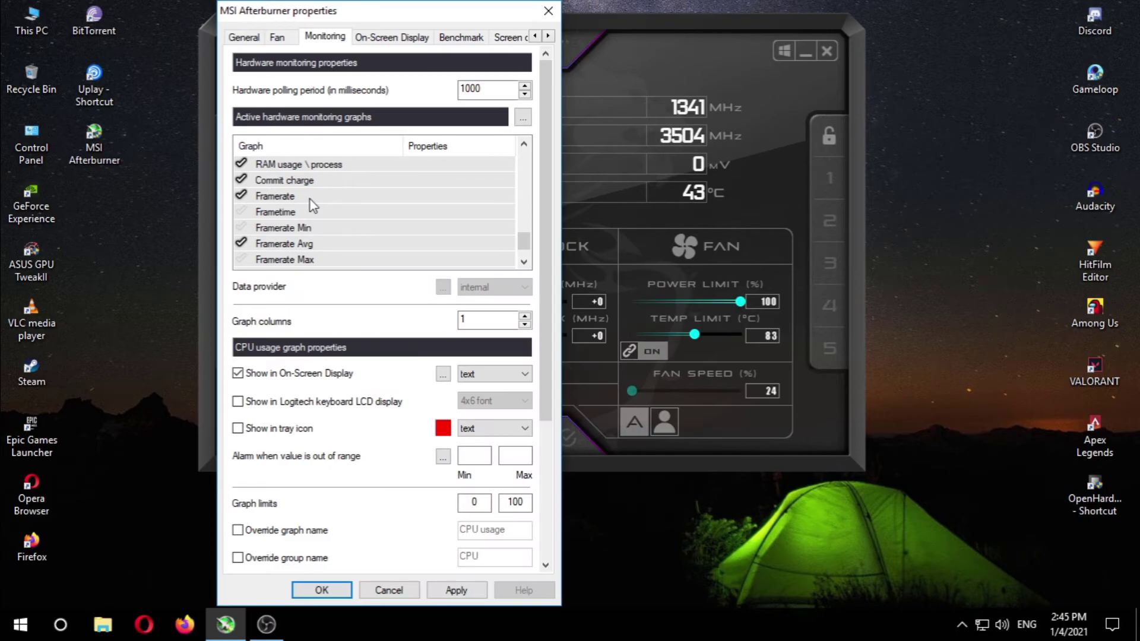
pyautogui.click(238, 374)
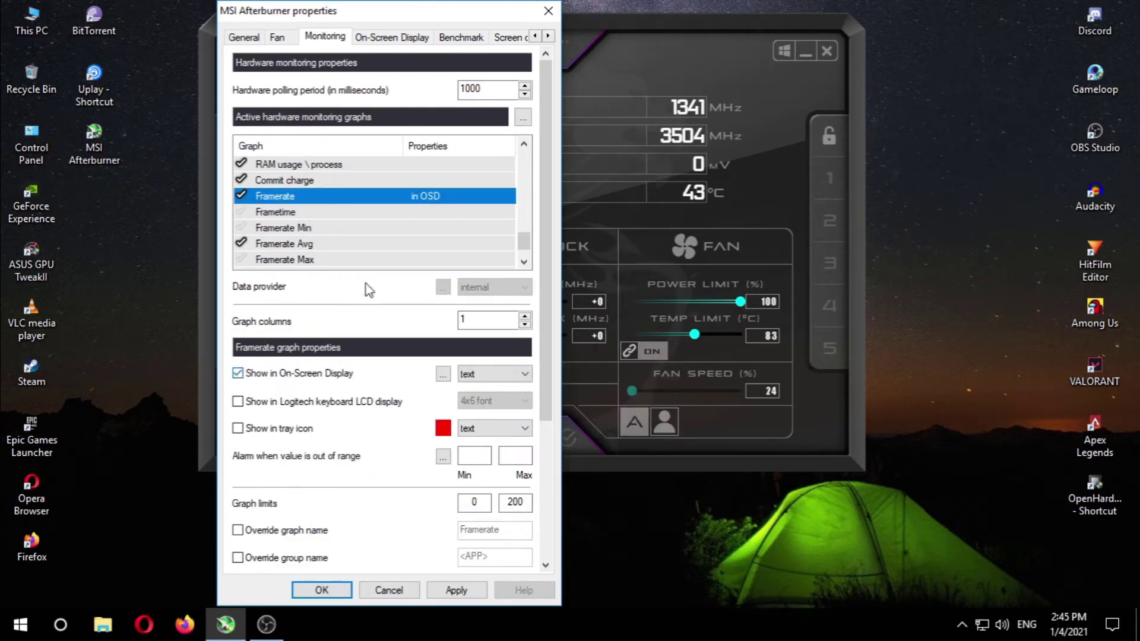
pyautogui.scroll(-1, 516, 227)
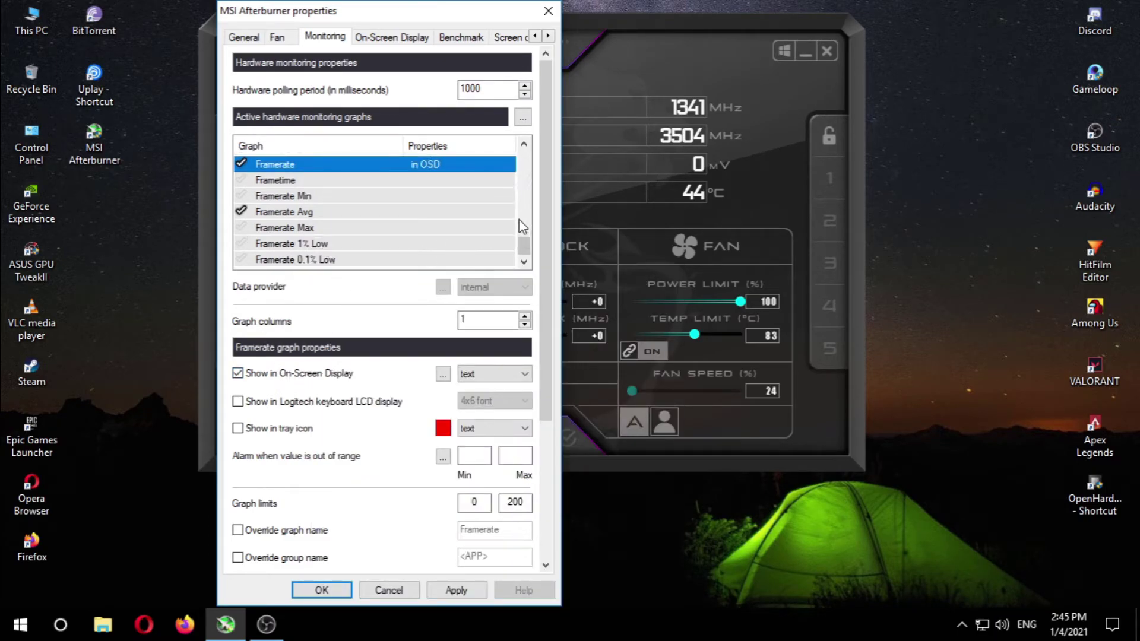
pyautogui.click(297, 215)
pyautogui.click(279, 379)
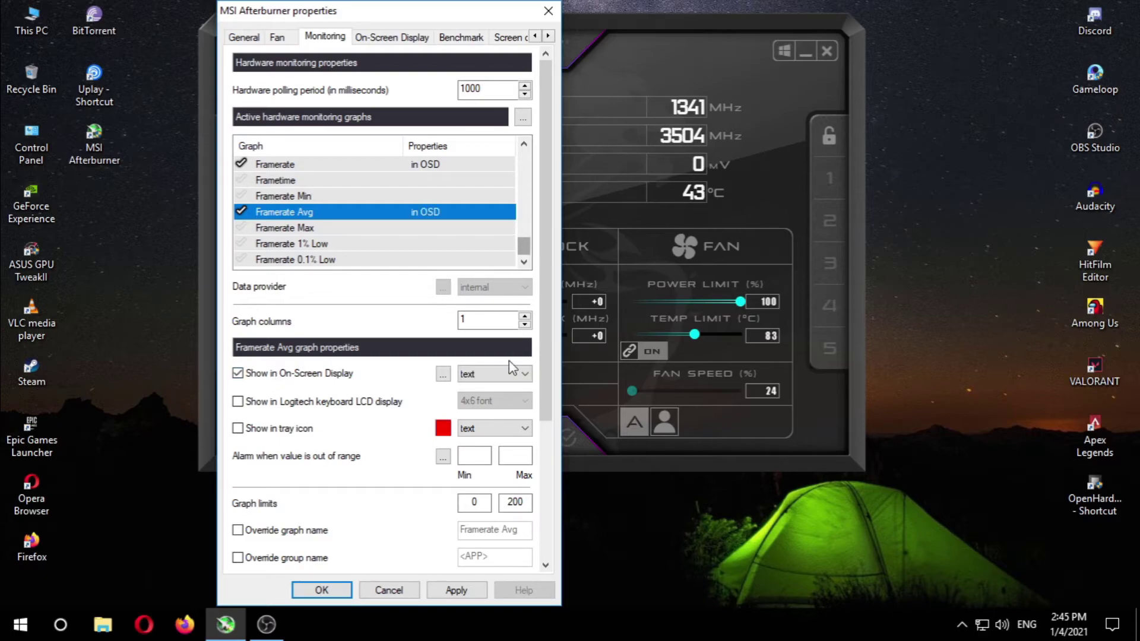
pyautogui.click(456, 590)
pyautogui.click(322, 590)
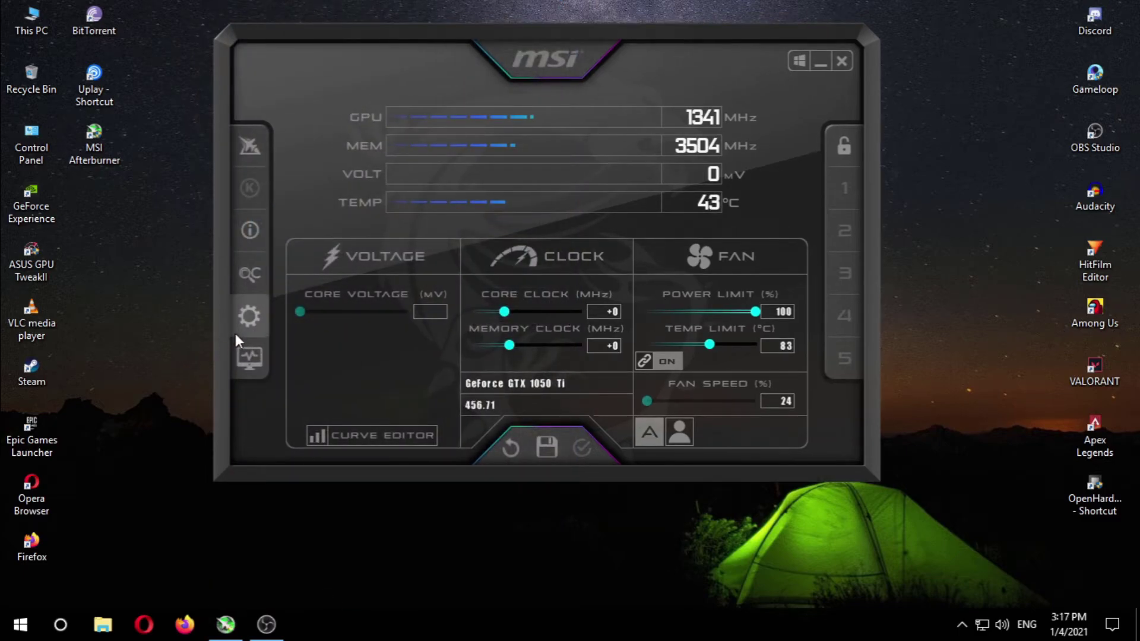
# Assign Ctrl+B to show and Ctrl+N to hide the on-screen display, then apply and close
pyautogui.click(250, 317)
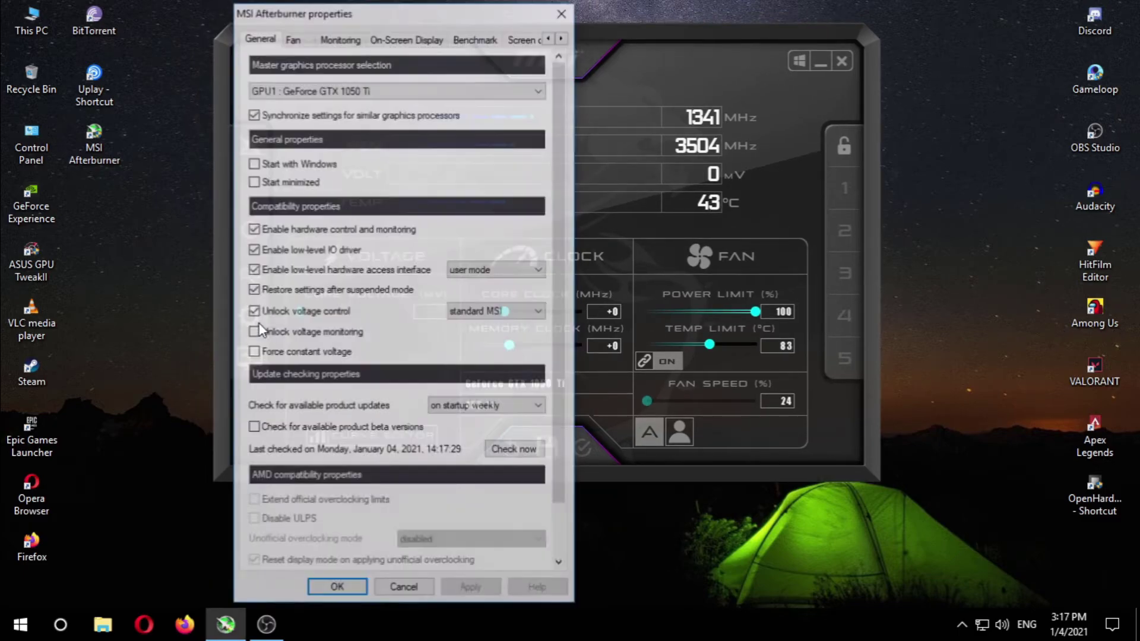
pyautogui.click(430, 40)
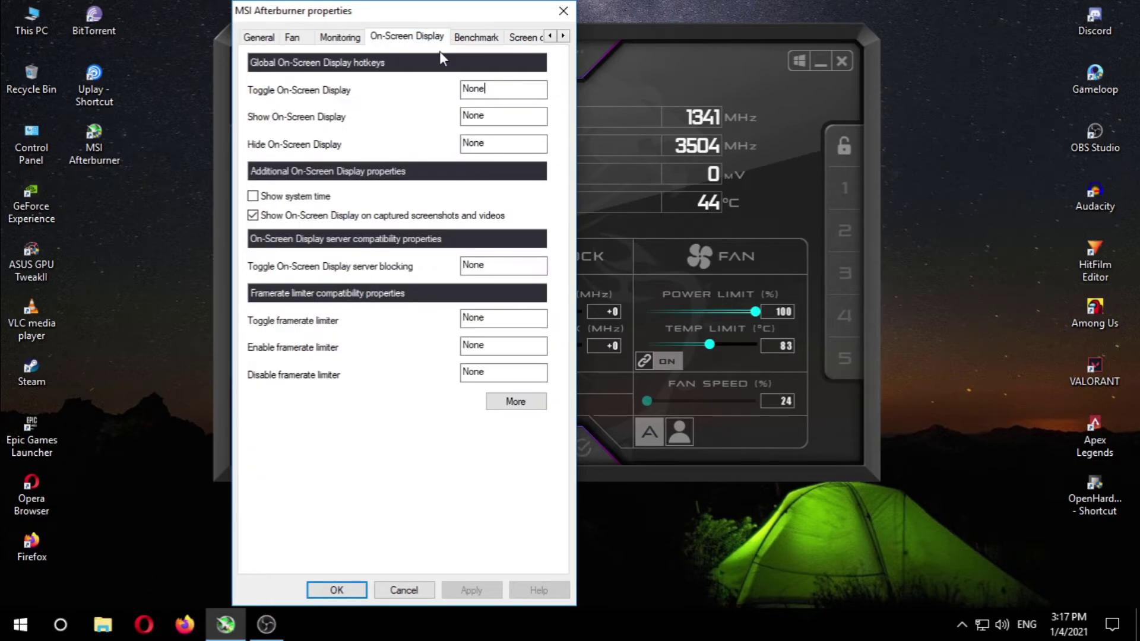
pyautogui.click(499, 89)
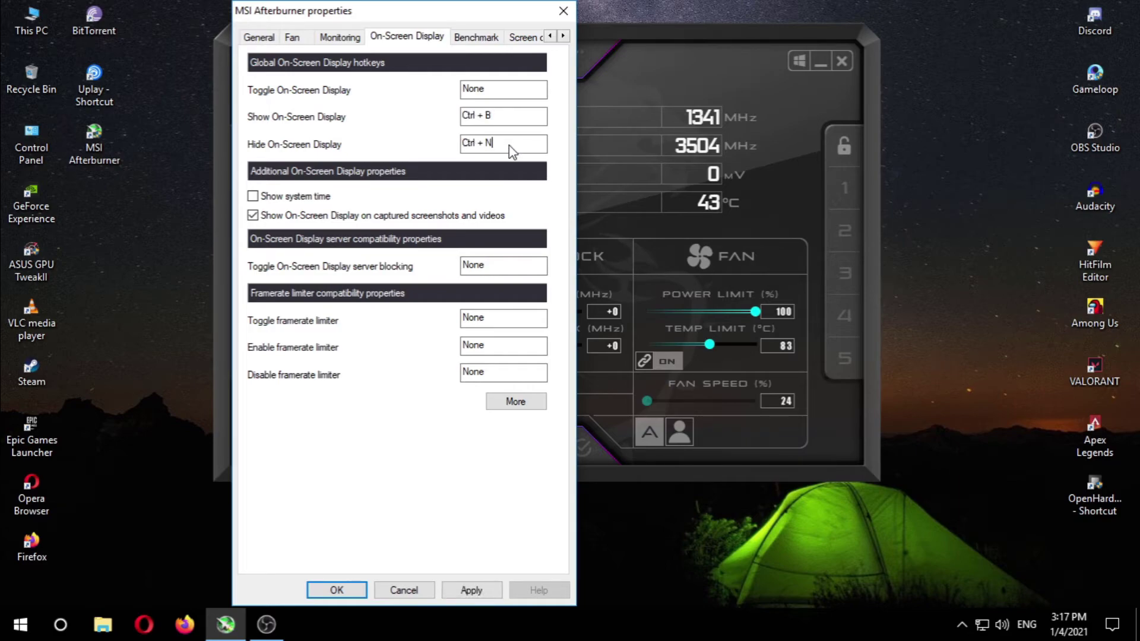
pyautogui.click(472, 591)
pyautogui.click(336, 590)
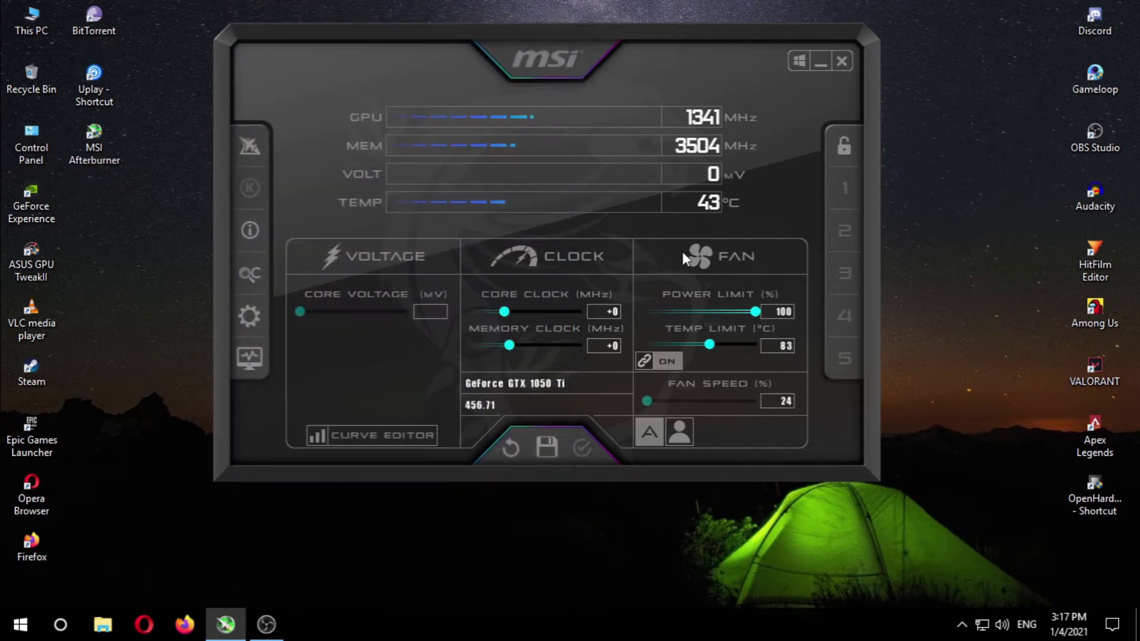
# Minimize Afterburner and launch Apex Legends from its desktop shortcut through Steam
pyautogui.click(822, 63)
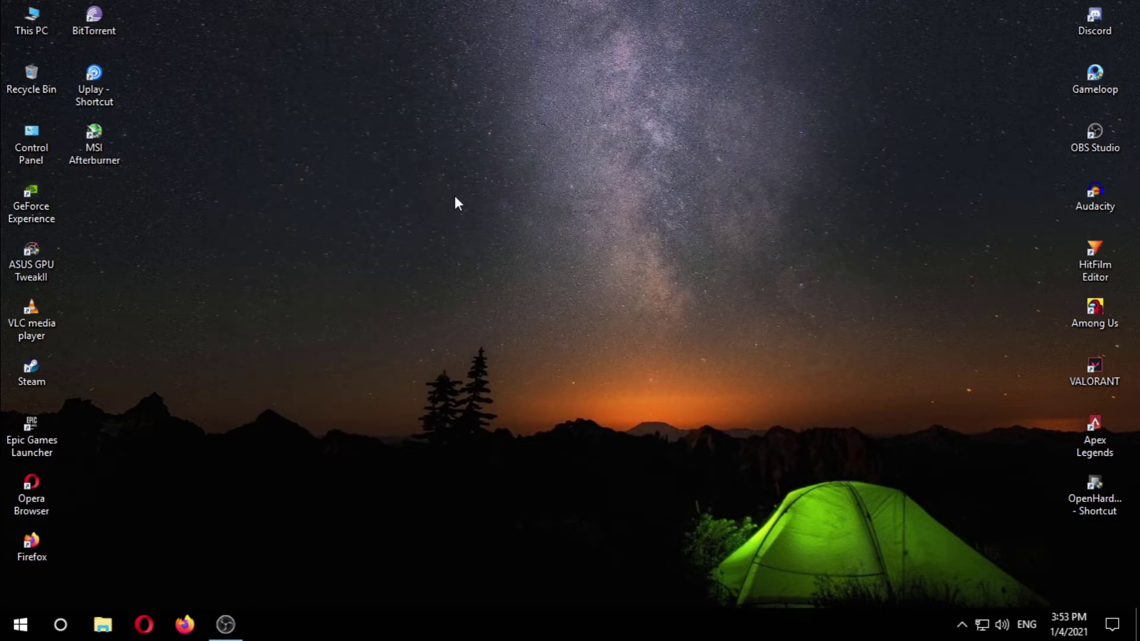
pyautogui.doubleClick(1078, 435)
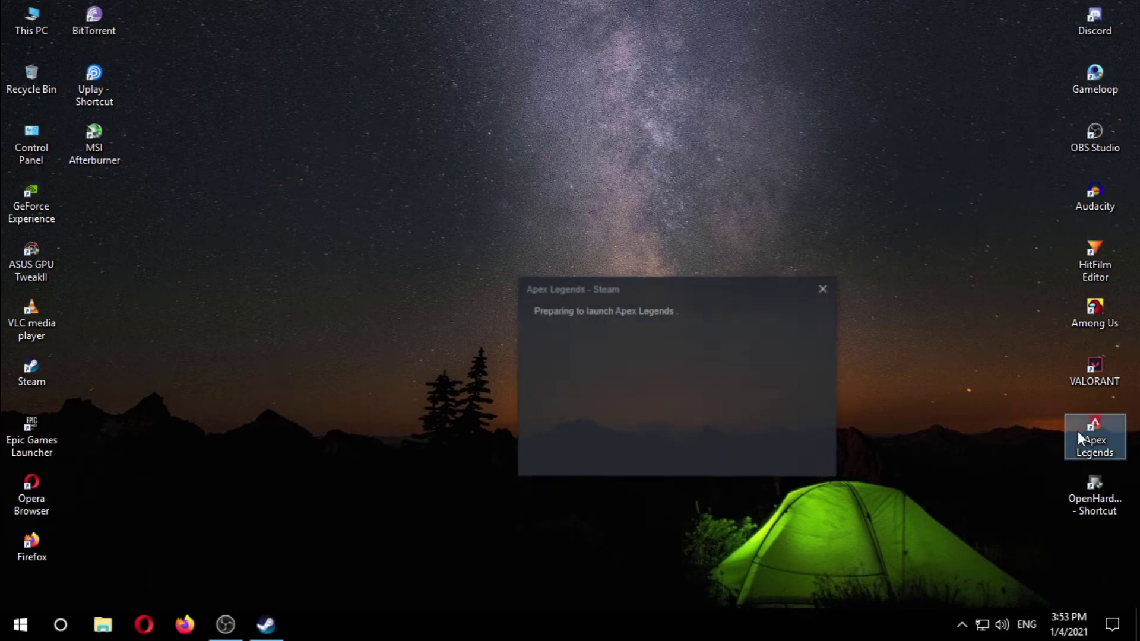